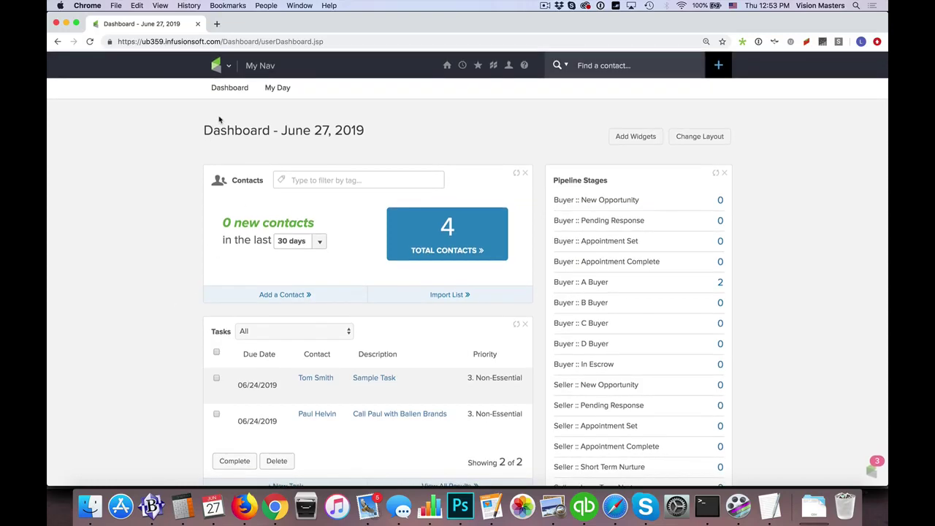
Open the action sets in the CRM settings and start adding a new action set.
{"action": "left_click", "coordinate": [220, 69]}
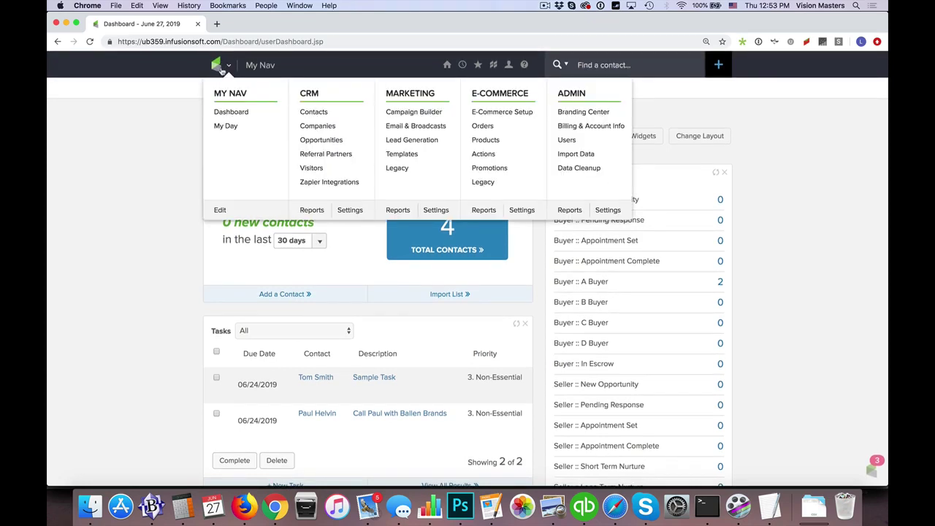
{"action": "left_click", "coordinate": [351, 212]}
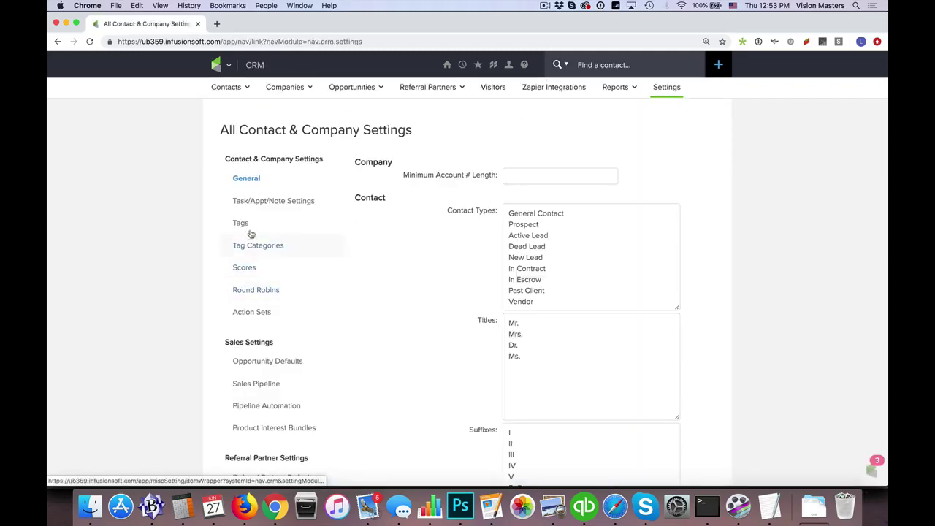
{"action": "left_click", "coordinate": [243, 313]}
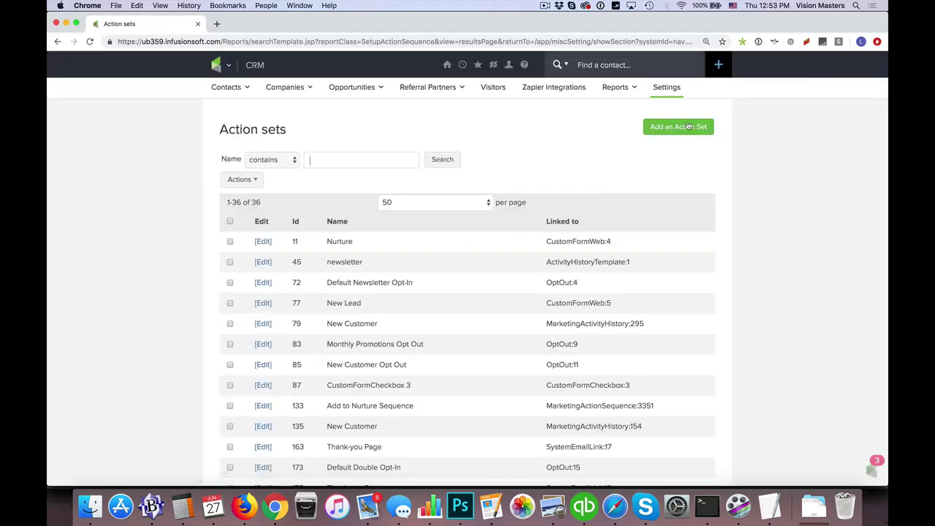
{"action": "left_click", "coordinate": [682, 128]}
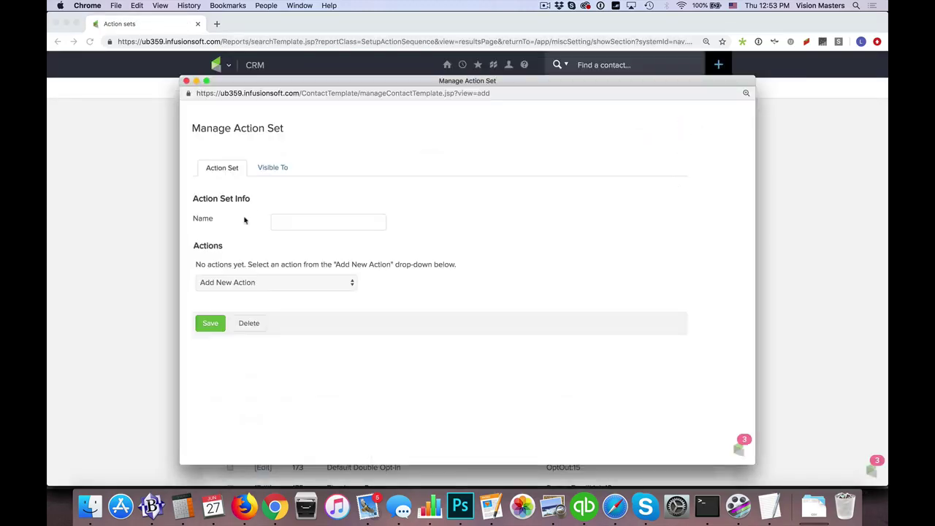
Name the new action set "Hair Color - Red".
{"action": "left_click", "coordinate": [304, 219]}
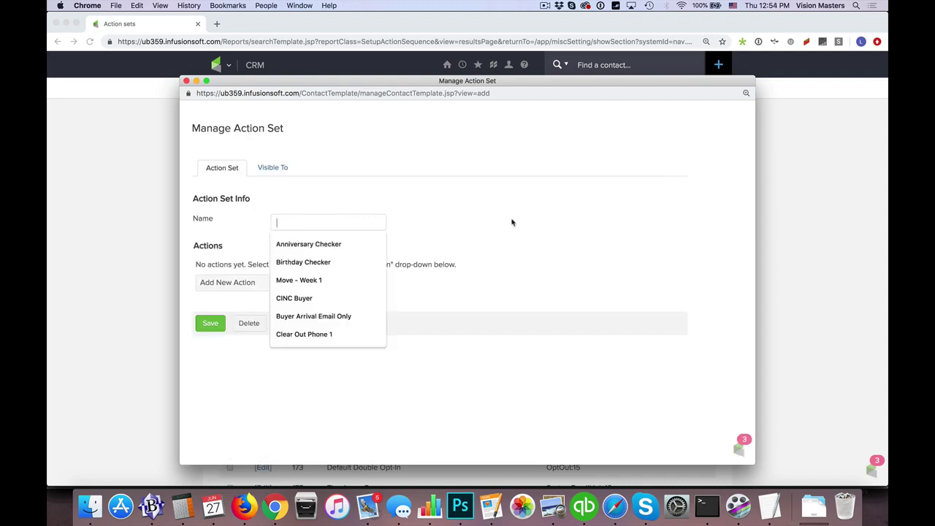
{"action": "left_click", "coordinate": [435, 201]}
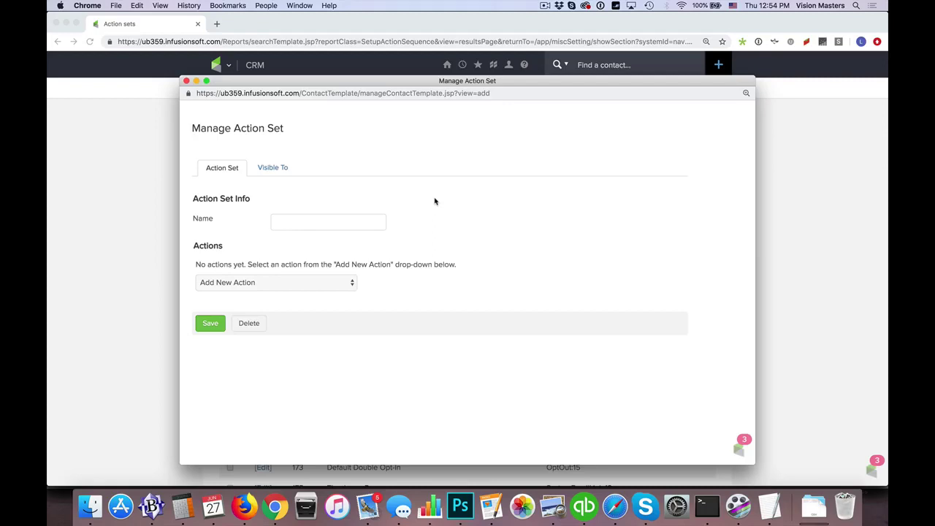
{"action": "left_click", "coordinate": [286, 222]}
{"action": "type", "text": "Hair Color"}
{"action": "type", "text": "- Red"}
Add an Apply/Remove tag action that applies a newly created tag named "Red Hair" in the "test" category.
{"action": "left_click", "coordinate": [253, 285]}
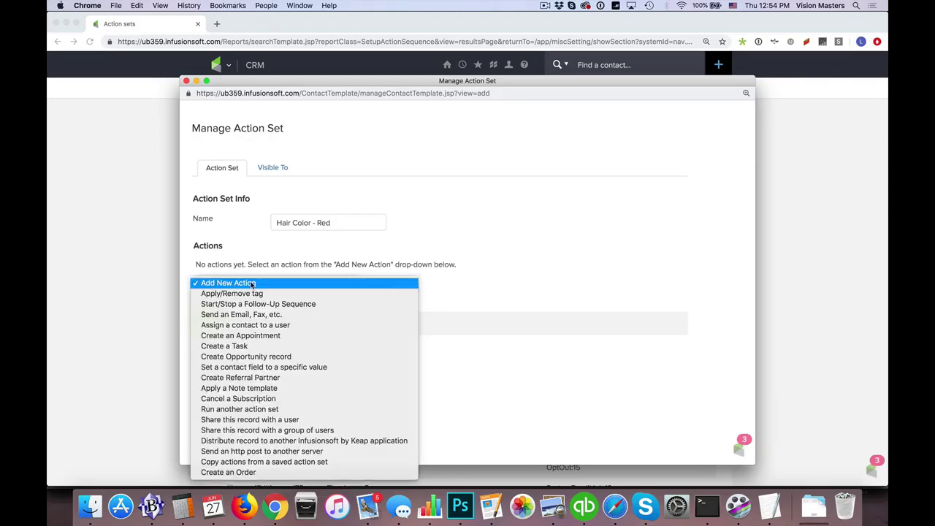
{"action": "left_click", "coordinate": [246, 293]}
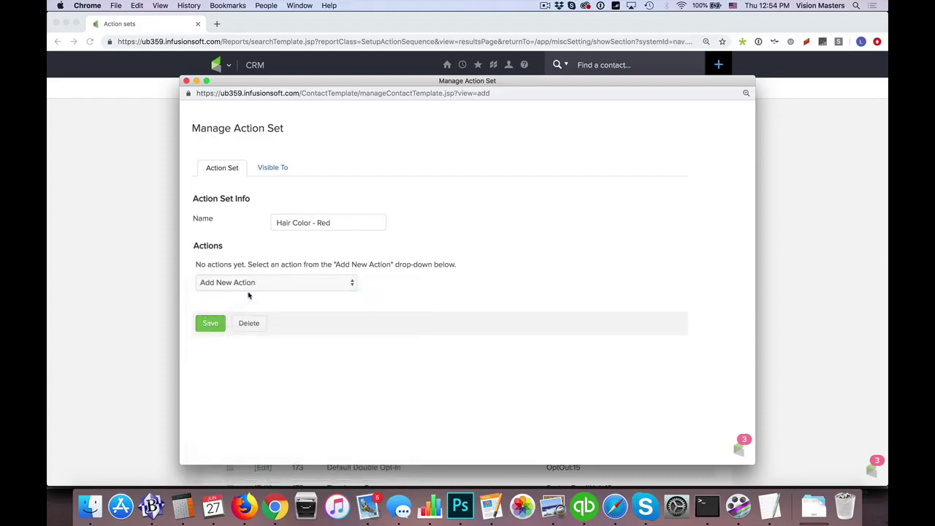
{"action": "scroll", "coordinate": [199, 319], "scroll_direction": "down", "scroll_amount": 3}
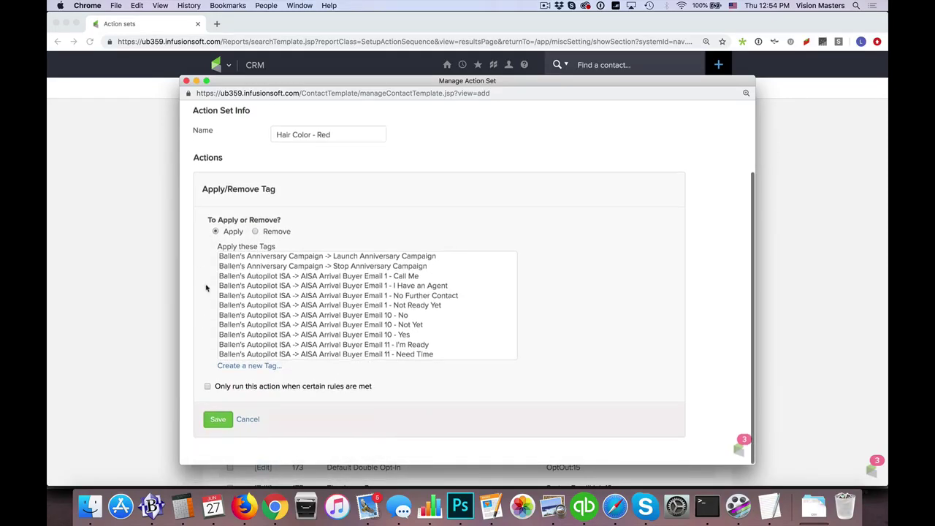
{"action": "left_click", "coordinate": [236, 366]}
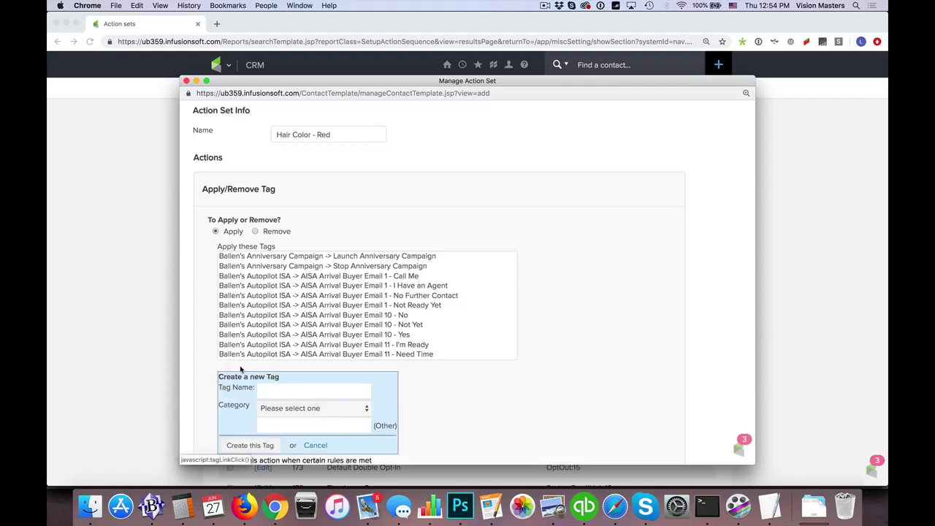
{"action": "left_click", "coordinate": [296, 390]}
{"action": "type", "text": "Red Hair"}
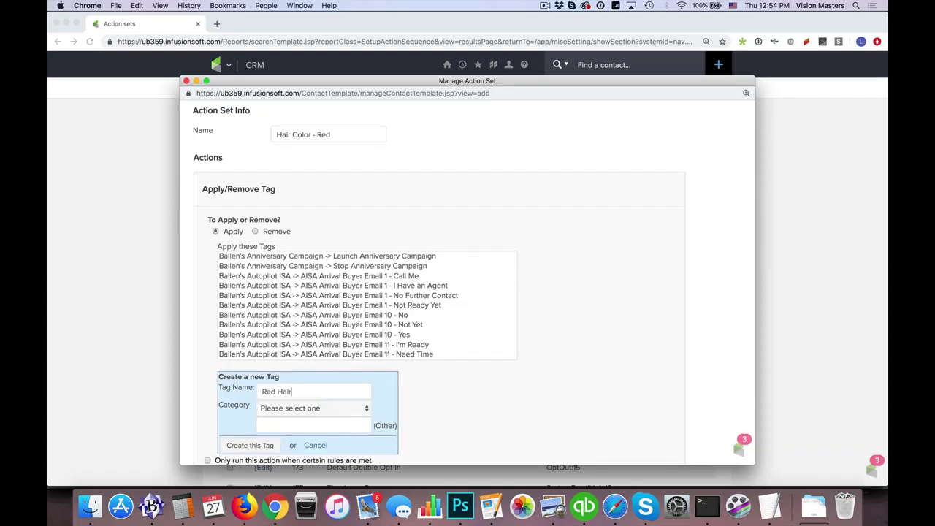
{"action": "left_click", "coordinate": [284, 410]}
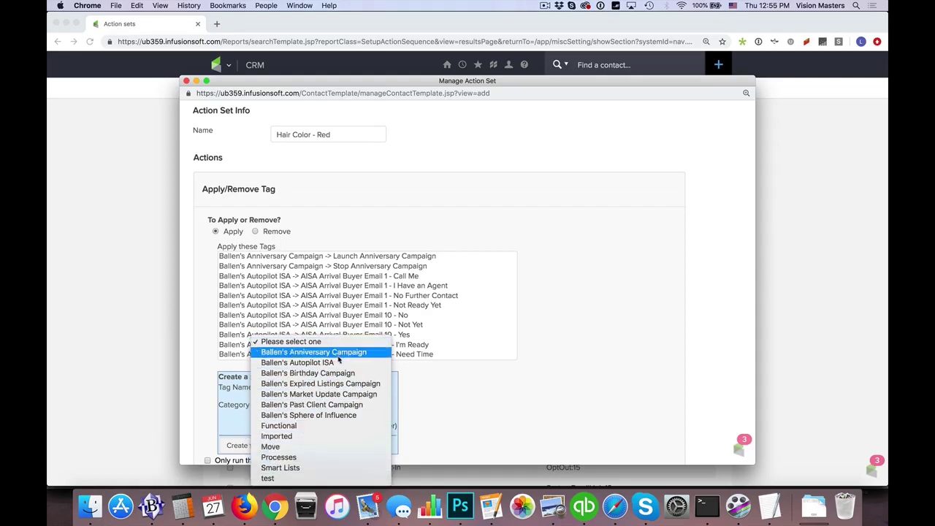
{"action": "left_click", "coordinate": [278, 479]}
{"action": "scroll", "coordinate": [194, 417], "scroll_direction": "down", "scroll_amount": 5}
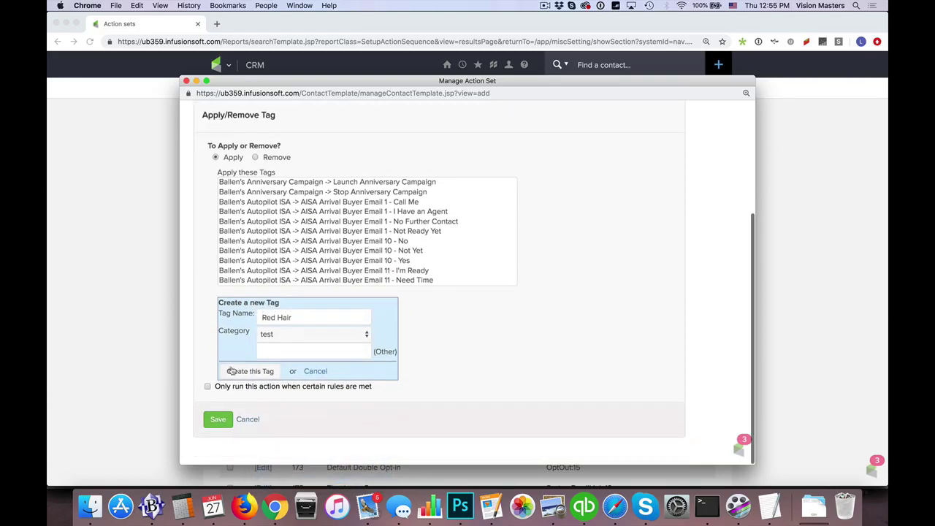
{"action": "left_click", "coordinate": [250, 372]}
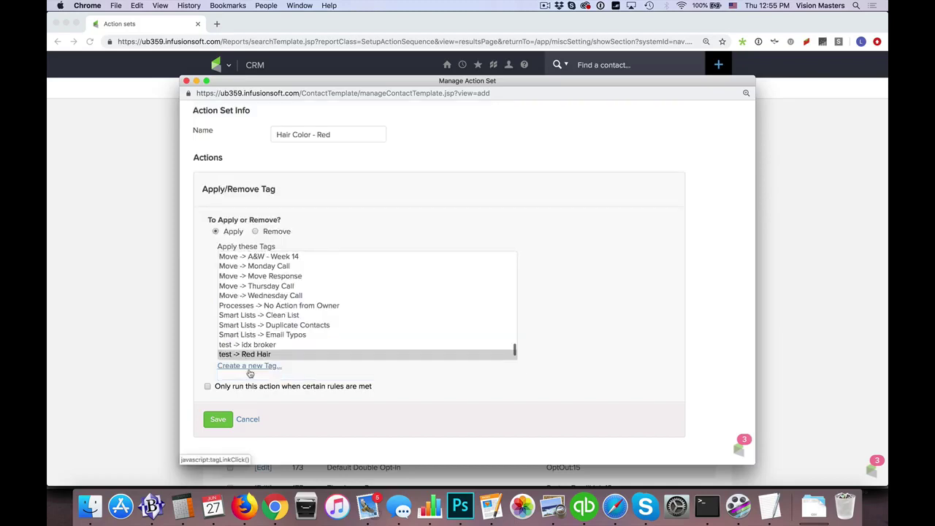
Make the tag action run only when certain rules are met and create a rule set named "Red Hair Color" for it.
{"action": "left_click", "coordinate": [206, 388]}
{"action": "left_click", "coordinate": [296, 409]}
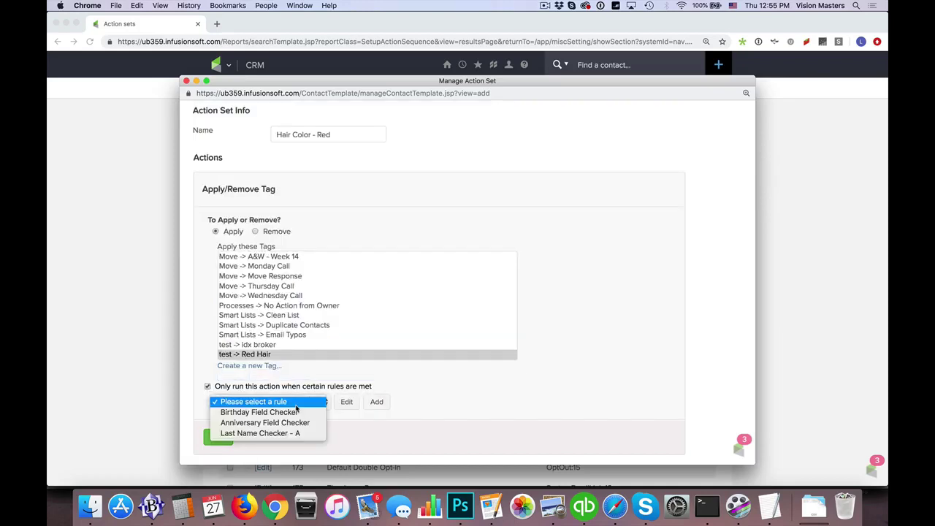
{"action": "left_click", "coordinate": [303, 400]}
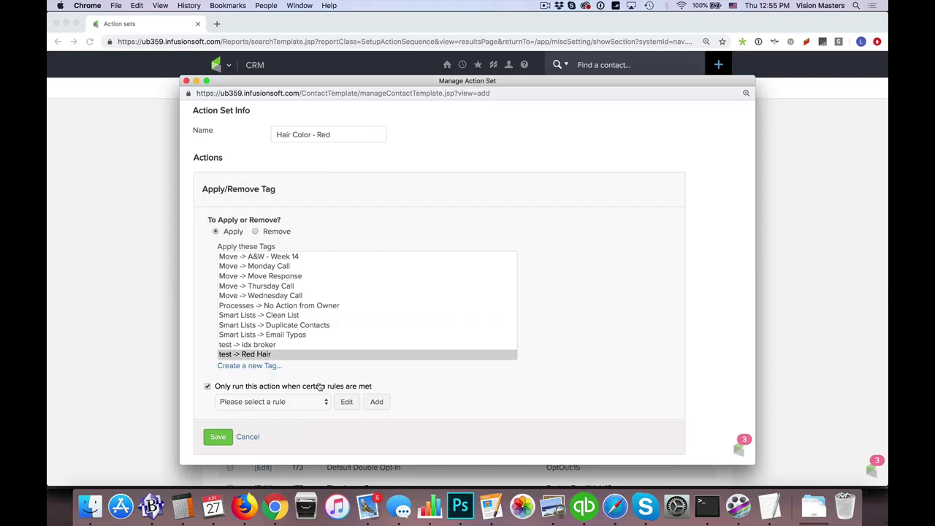
{"action": "left_click", "coordinate": [377, 403]}
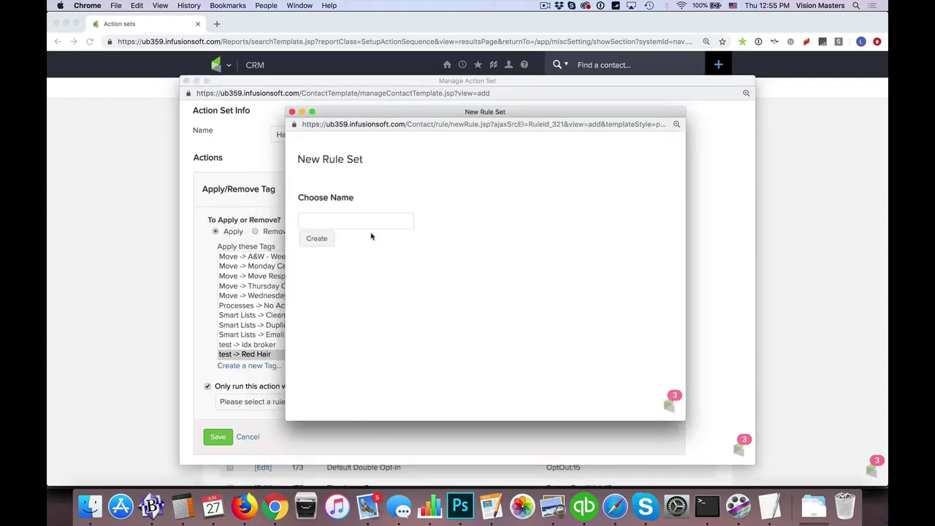
{"action": "left_click", "coordinate": [371, 223]}
{"action": "type", "text": "Red hair"}
{"action": "key", "text": "BackSpace"}
{"action": "key", "text": "BackSpace"}
{"action": "key", "text": "BackSpace"}
{"action": "type", "text": "Hair Color"}
{"action": "left_click", "coordinate": [319, 241]}
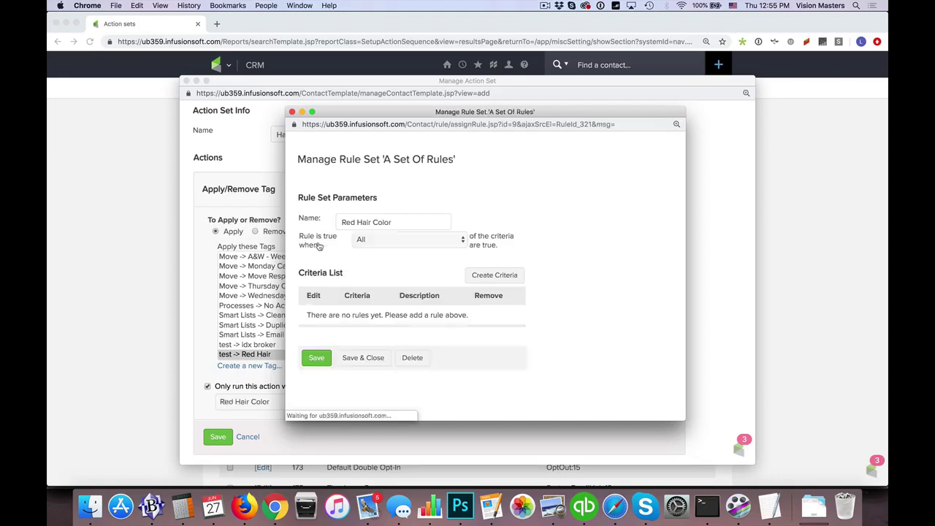
Start creating a criterion in the Red Hair Color rule set.
{"action": "left_click", "coordinate": [376, 241]}
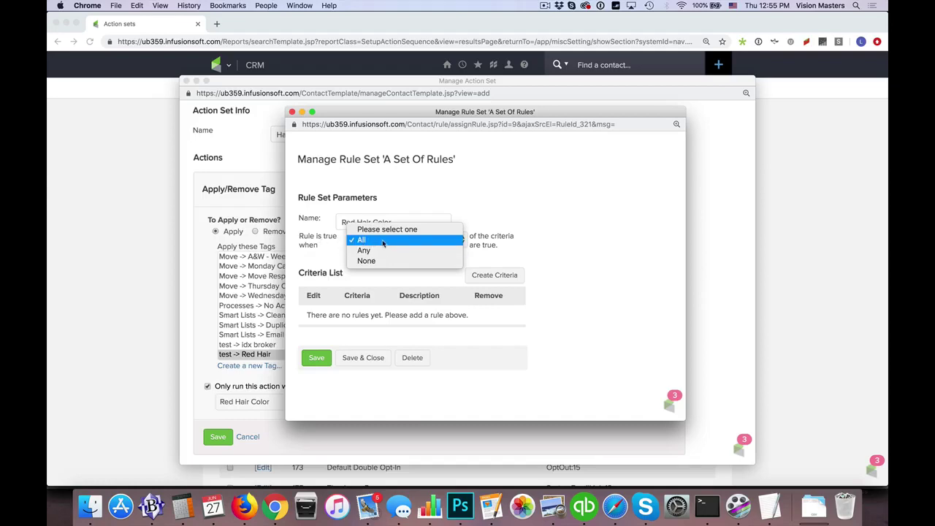
{"action": "left_click", "coordinate": [338, 255]}
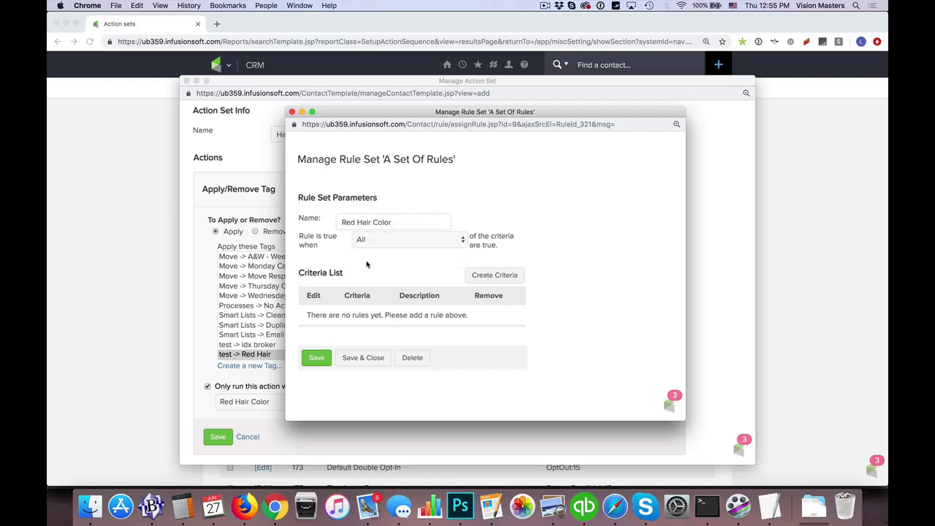
{"action": "left_click", "coordinate": [495, 277]}
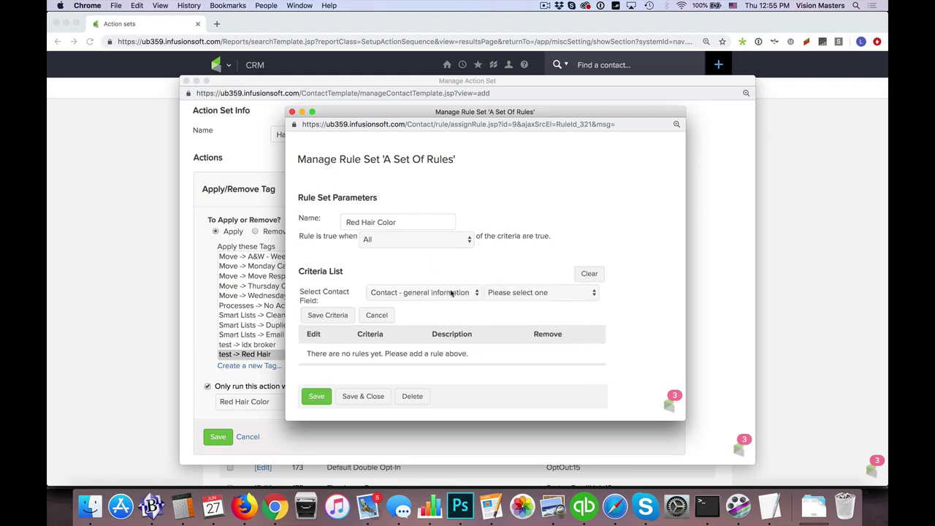
{"action": "left_click", "coordinate": [426, 295]}
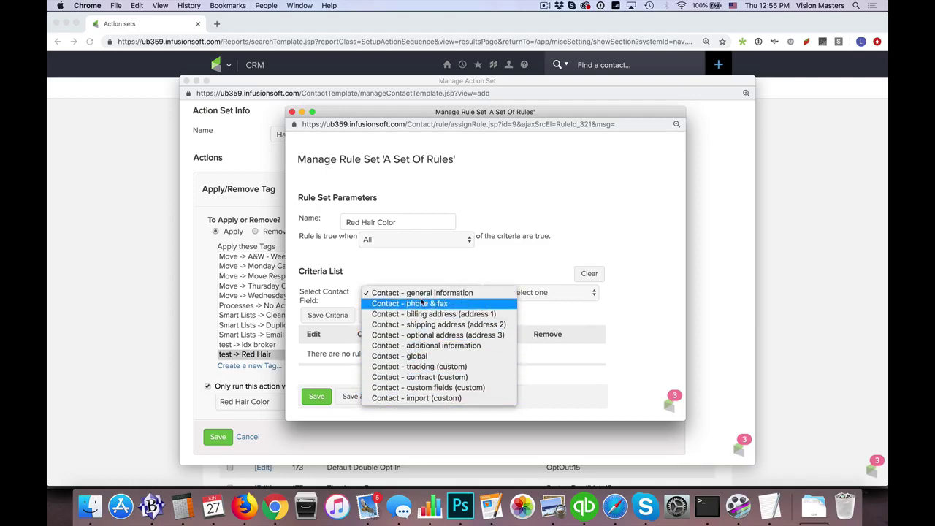
{"action": "left_click", "coordinate": [429, 358]}
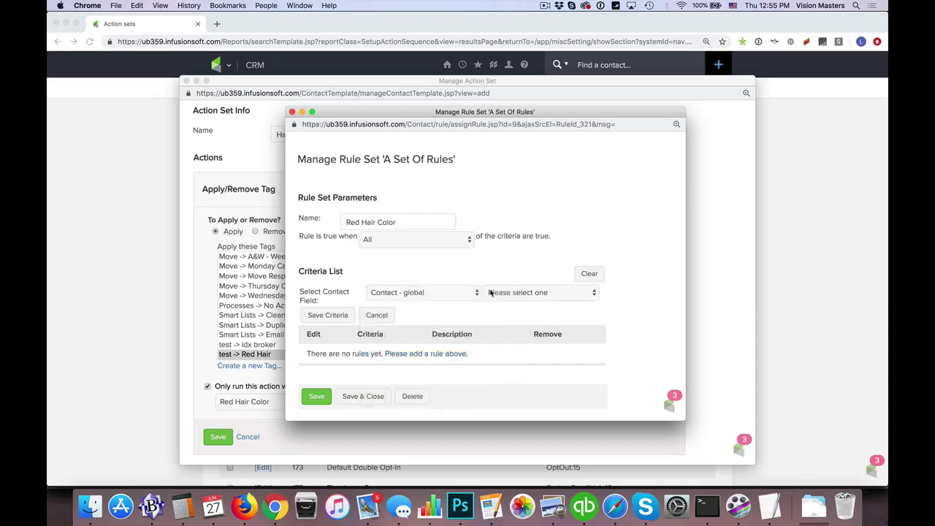
{"action": "left_click", "coordinate": [508, 294]}
{"action": "left_click", "coordinate": [511, 292]}
Base the criterion on the Original Source field from the "Contact - tracking (custom)" group.
{"action": "left_click", "coordinate": [431, 294]}
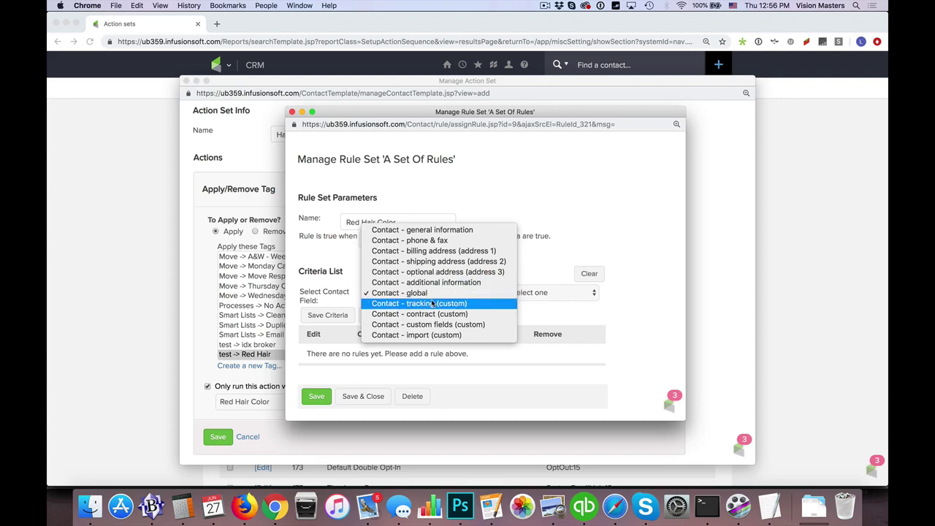
{"action": "left_click", "coordinate": [432, 304]}
{"action": "left_click", "coordinate": [515, 293]}
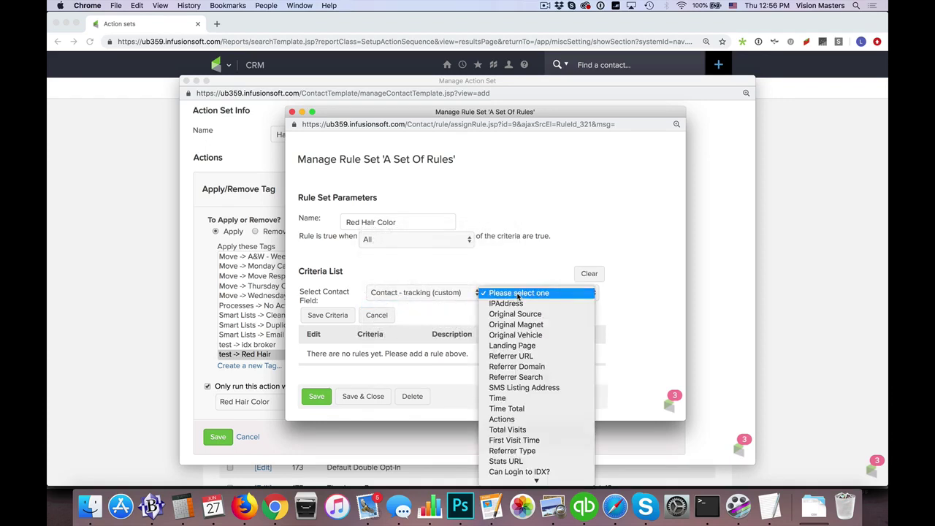
{"action": "scroll", "coordinate": [517, 351], "scroll_direction": "down", "scroll_amount": 3}
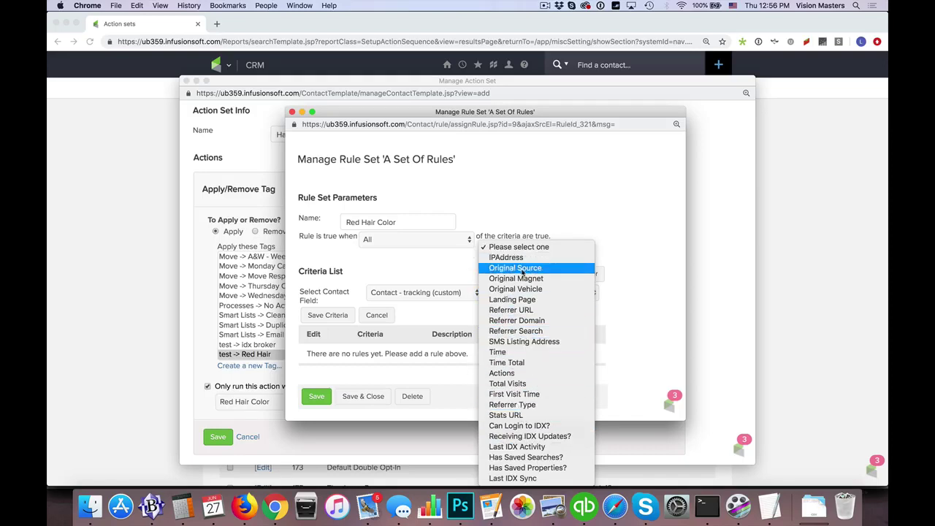
{"action": "left_click", "coordinate": [444, 280]}
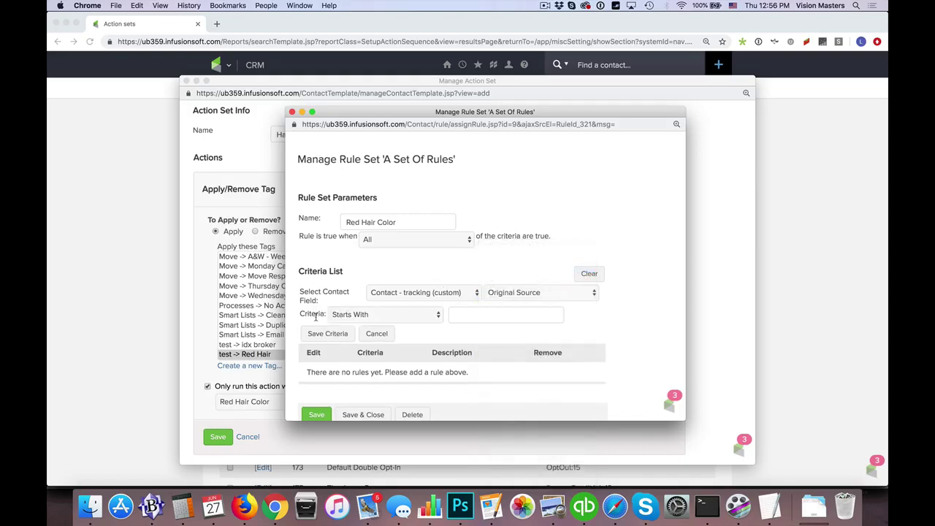
Set the Original Source criterion to Contains with the value "Red".
{"action": "left_click", "coordinate": [415, 317]}
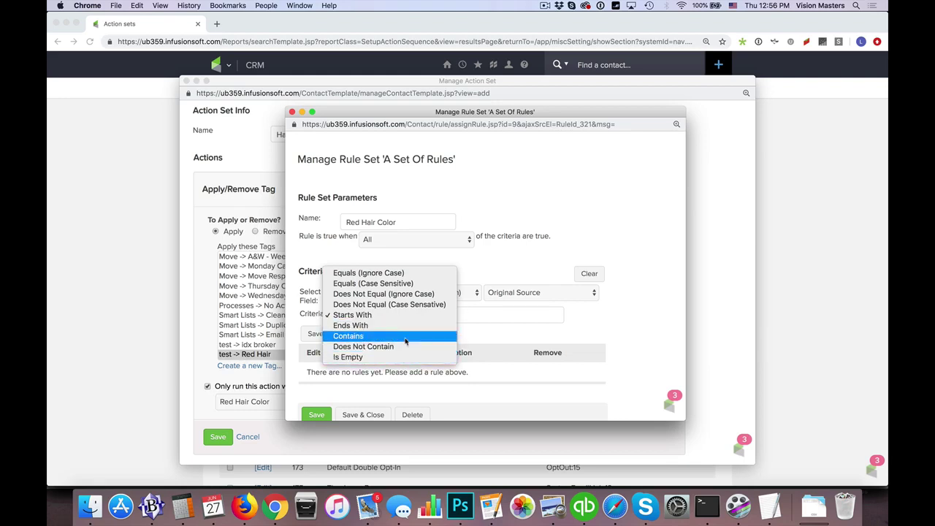
{"action": "left_click", "coordinate": [363, 336]}
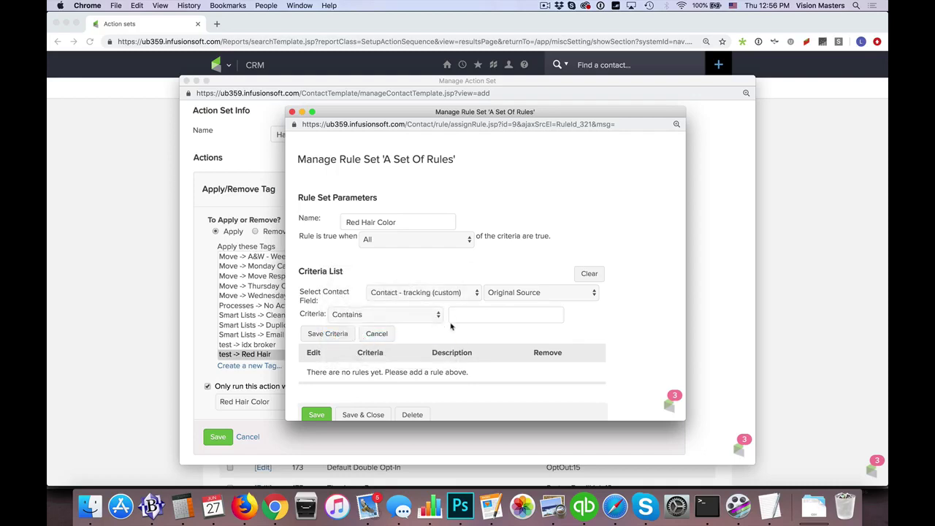
{"action": "left_click", "coordinate": [481, 315]}
{"action": "type", "text": "Red"}
{"action": "left_click", "coordinate": [421, 319]}
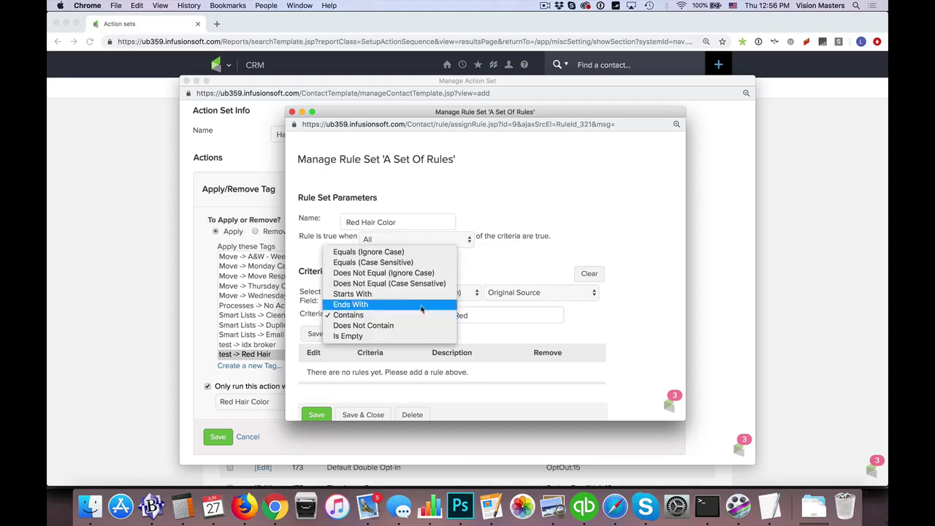
{"action": "left_click", "coordinate": [330, 305]}
{"action": "left_click", "coordinate": [332, 312]}
{"action": "left_click", "coordinate": [366, 327]}
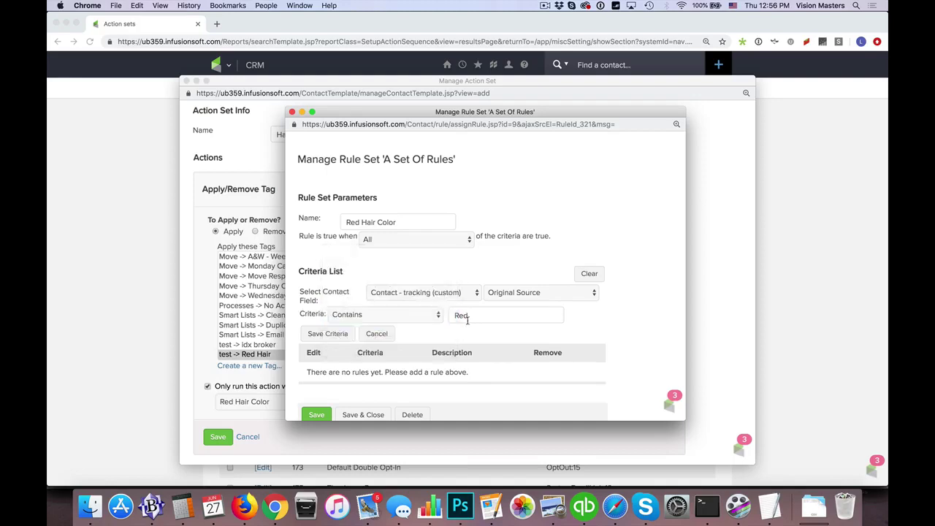
Make the rule set true when Any of the criteria are true and save the Original Source criterion.
{"action": "left_click", "coordinate": [414, 244]}
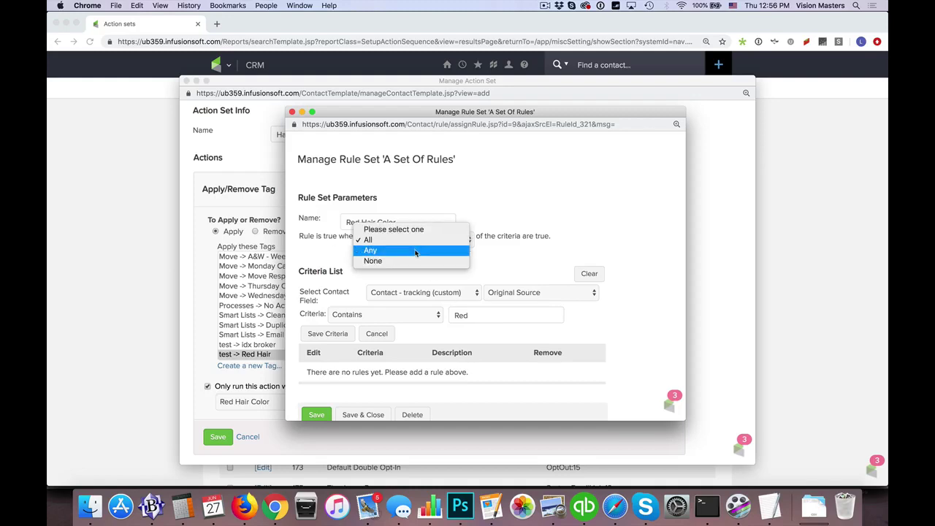
{"action": "left_click", "coordinate": [415, 250]}
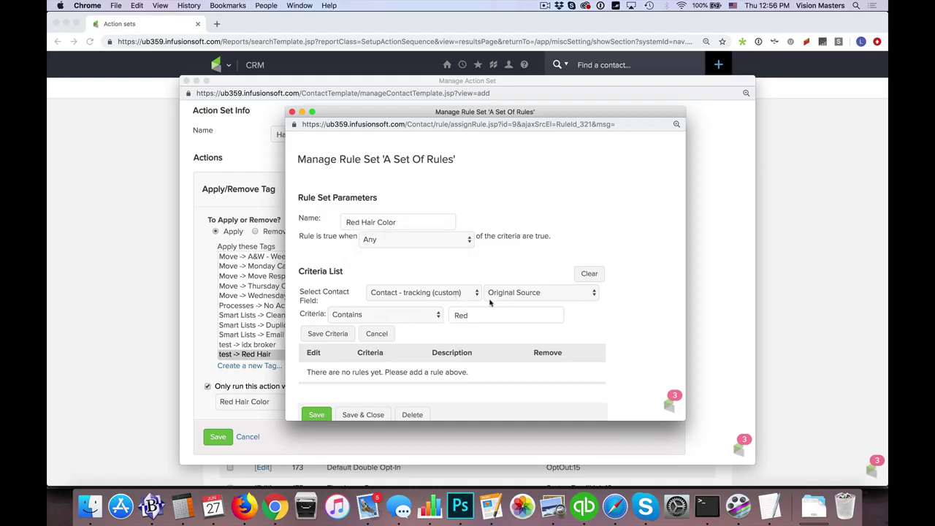
{"action": "left_click", "coordinate": [329, 335]}
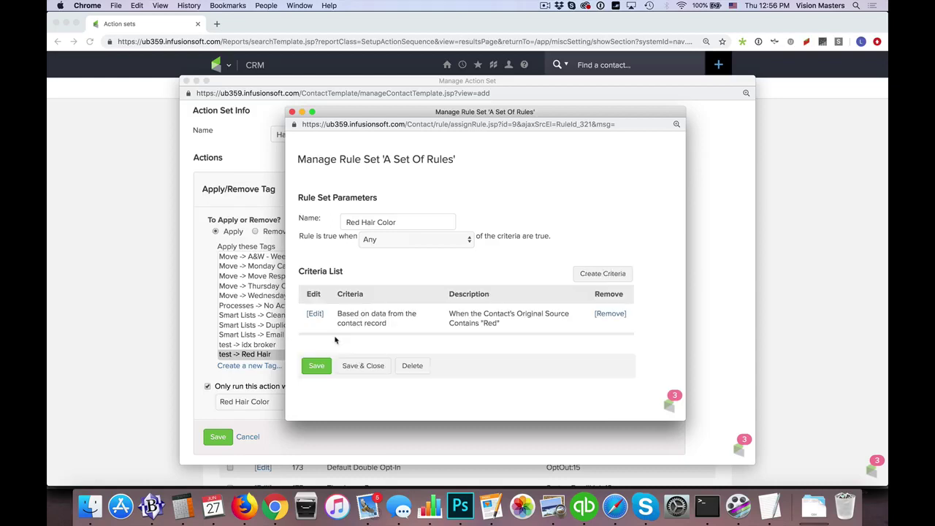
Create a second criterion in the Red Hair Color rule set, based on Original Source from "Contact - tracking (custom)".
{"action": "left_click", "coordinate": [604, 282]}
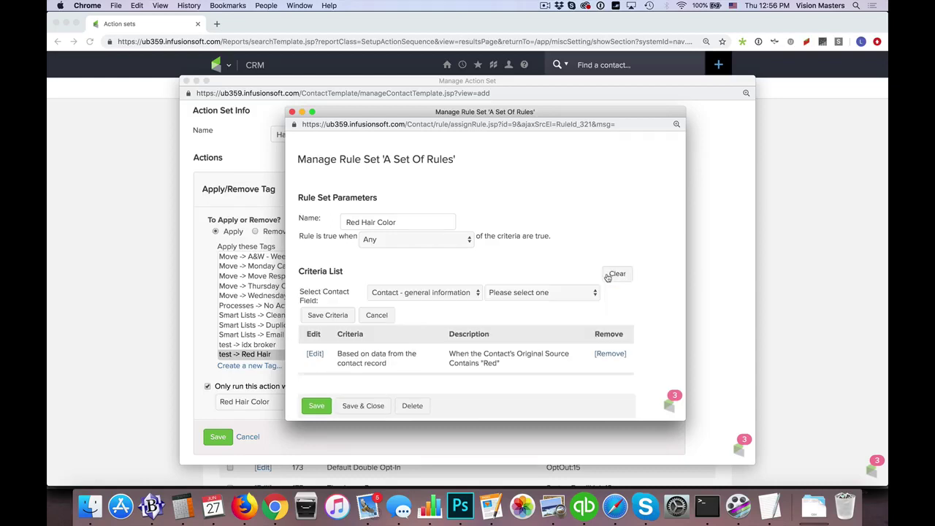
{"action": "left_click", "coordinate": [412, 296]}
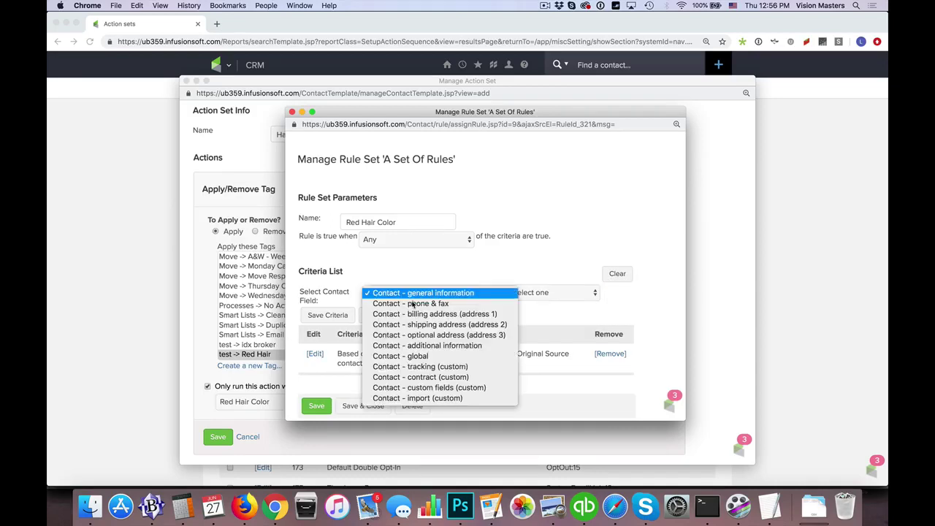
{"action": "left_click", "coordinate": [411, 368]}
{"action": "left_click", "coordinate": [533, 292]}
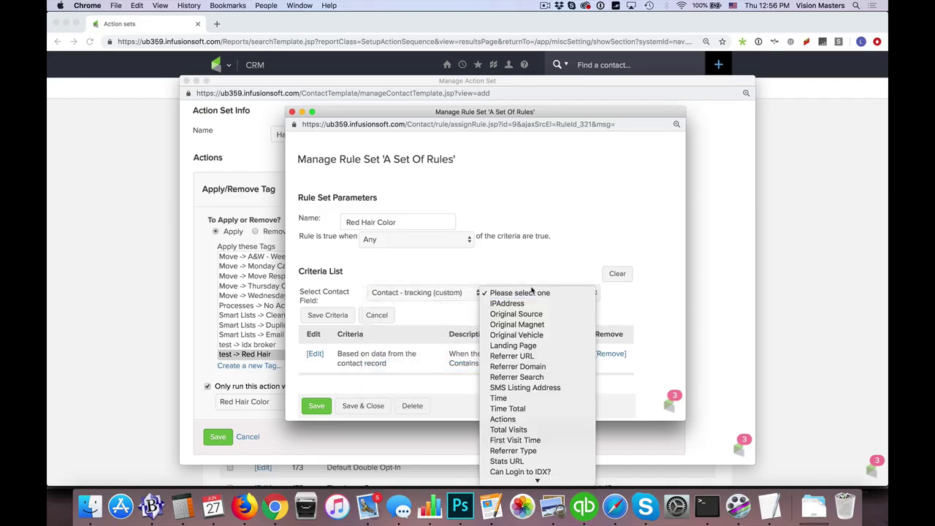
{"action": "left_click", "coordinate": [523, 314]}
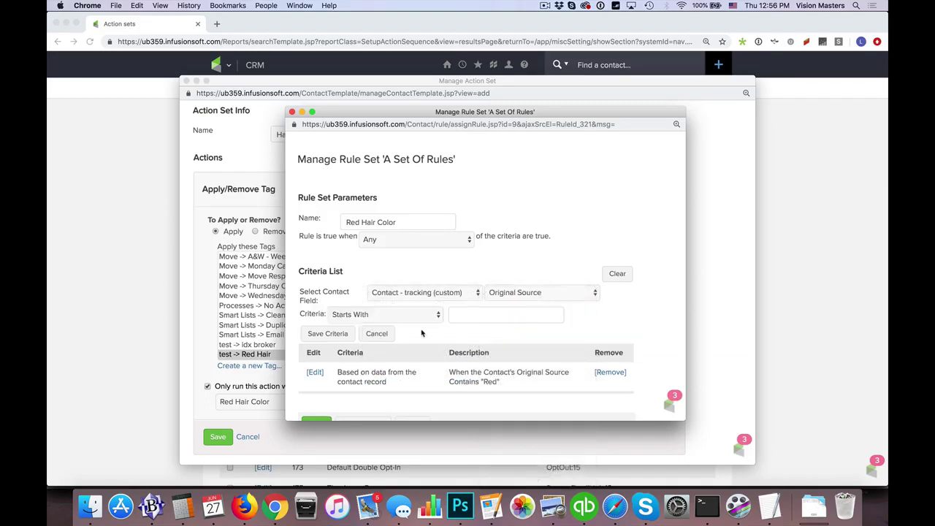
Set the second Original Source criterion to Contains with the value "Strawberry" and save the criterion.
{"action": "left_click", "coordinate": [424, 322]}
{"action": "left_click", "coordinate": [410, 335]}
{"action": "type", "text": "Strawberry"}
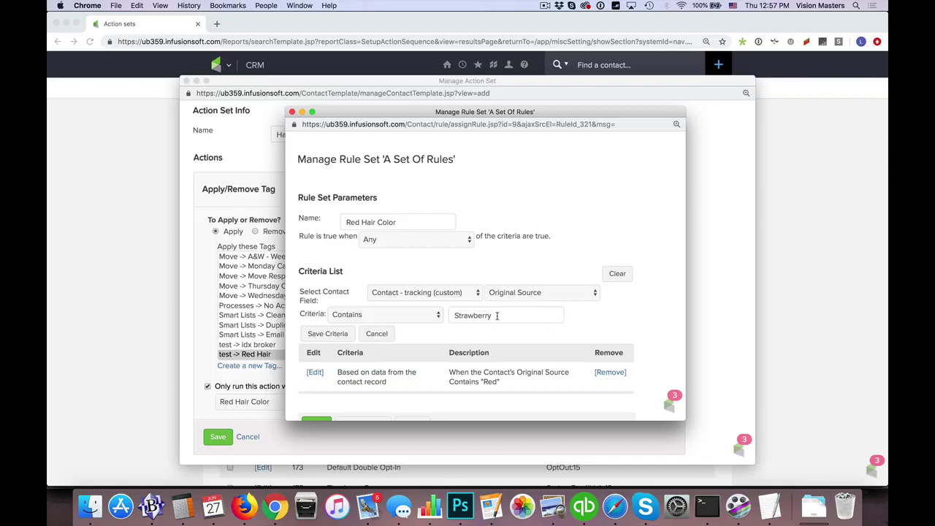
{"action": "left_click", "coordinate": [341, 334]}
Save and close the Red Hair Color rule set, and save the "Hair Color - Red" action set with its tag action.
{"action": "scroll", "coordinate": [426, 337], "scroll_direction": "down", "scroll_amount": 1}
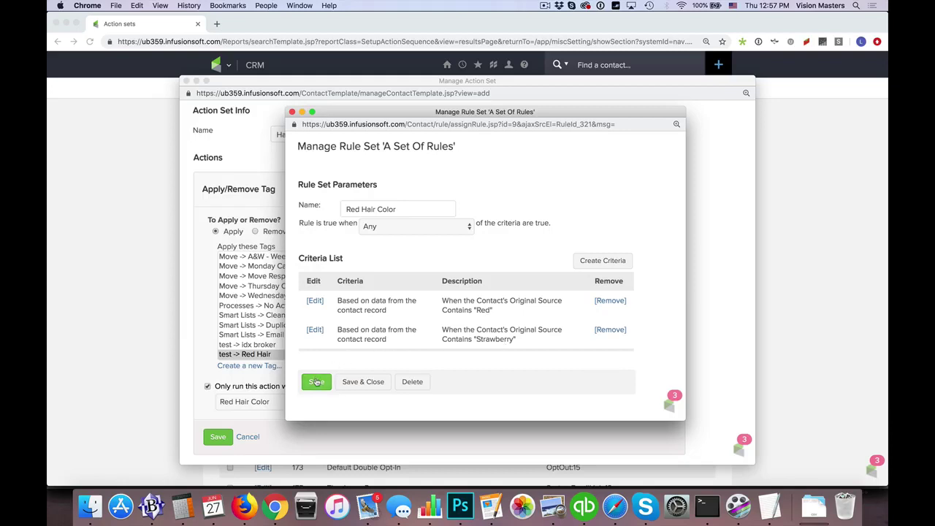
{"action": "left_click", "coordinate": [358, 383]}
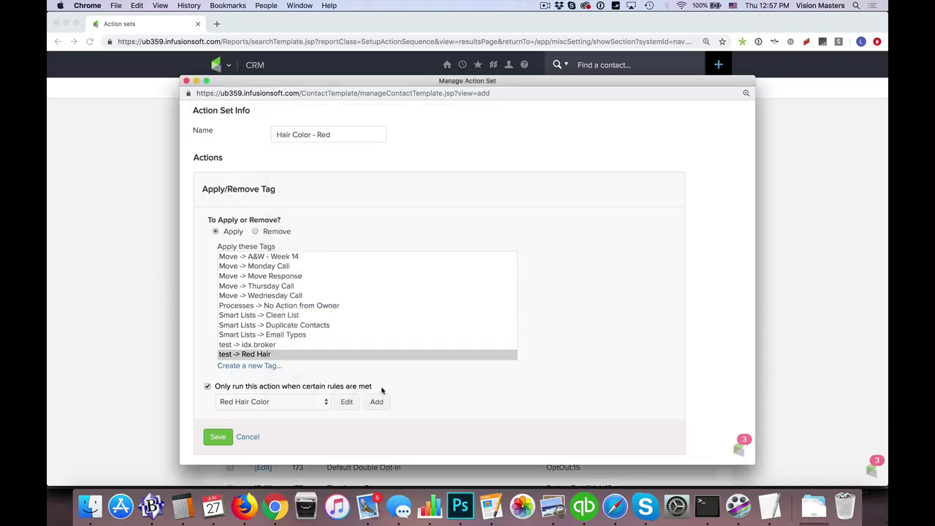
{"action": "left_click", "coordinate": [228, 437]}
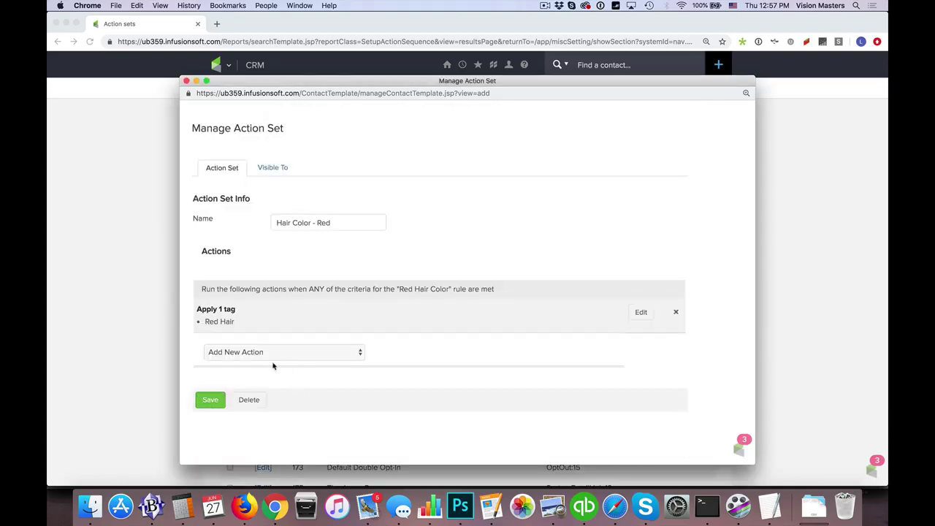
{"action": "left_click", "coordinate": [210, 401]}
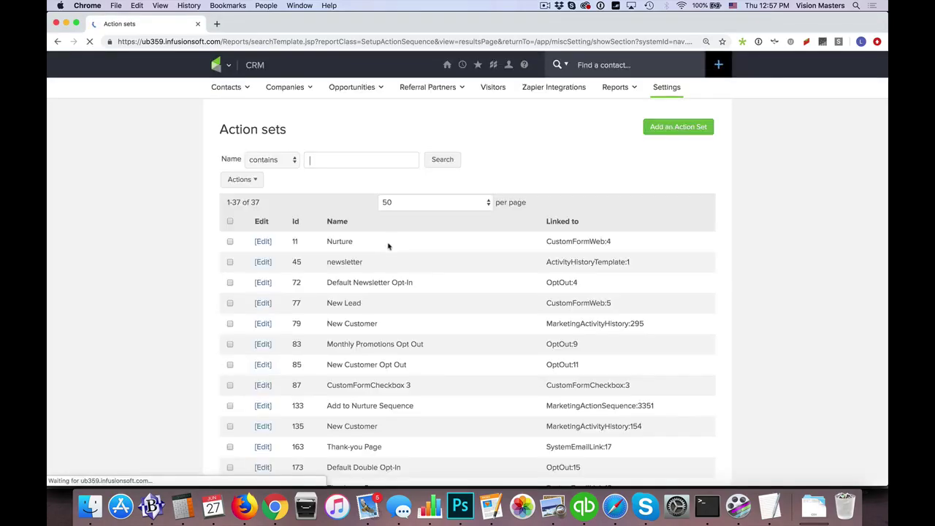
{"action": "scroll", "coordinate": [389, 247], "scroll_direction": "down", "scroll_amount": 3}
{"action": "scroll", "coordinate": [383, 271], "scroll_direction": "down", "scroll_amount": 5}
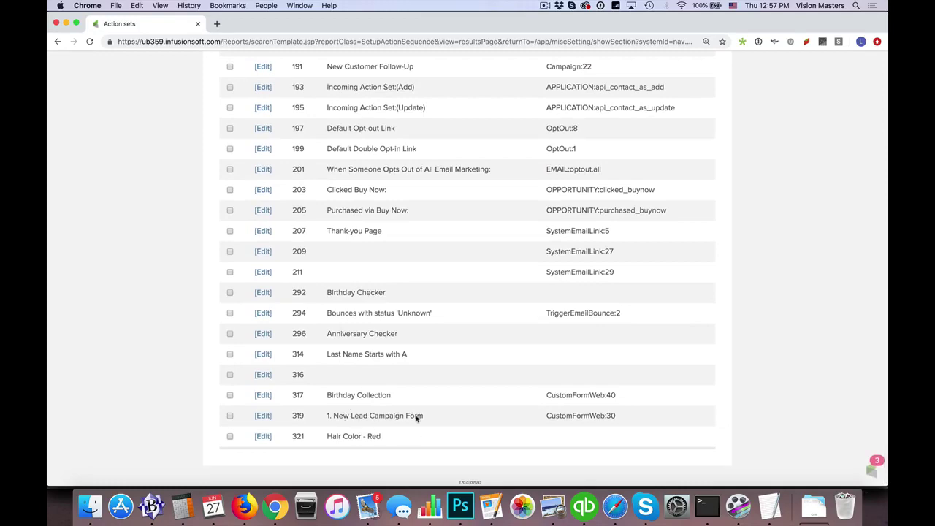
{"action": "scroll", "coordinate": [417, 343], "scroll_direction": "up", "scroll_amount": 5}
{"action": "scroll", "coordinate": [417, 306], "scroll_direction": "up", "scroll_amount": 3}
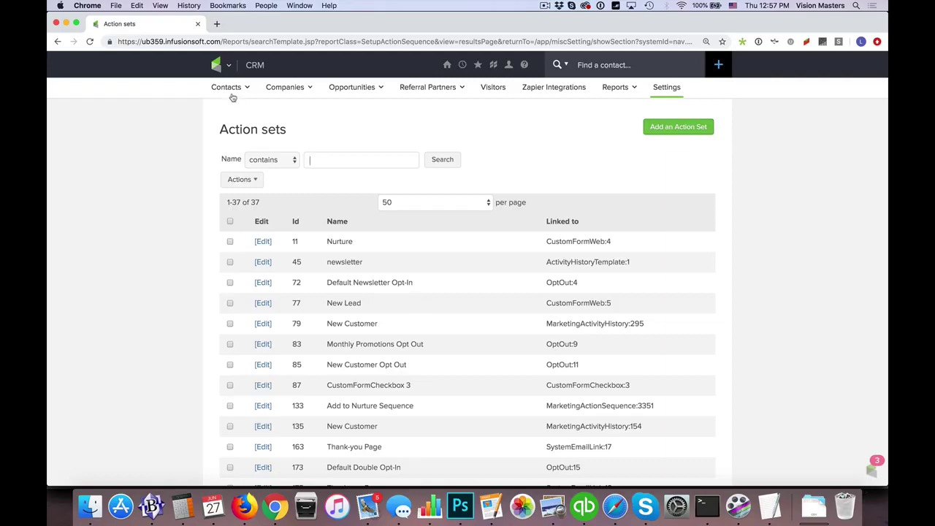
Open the Lead Handling campaign in the Campaign Builder.
{"action": "mouse_move", "coordinate": [216, 64]}
{"action": "left_click", "coordinate": [412, 114]}
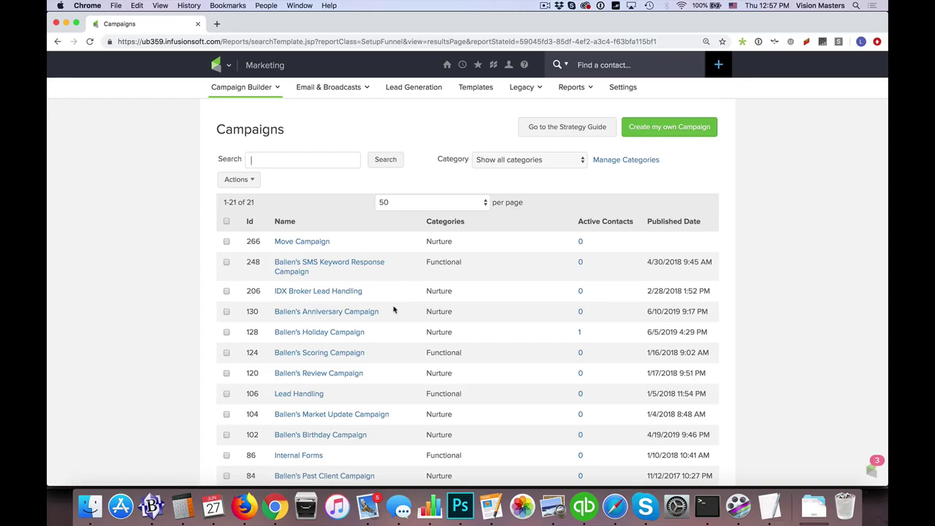
{"action": "scroll", "coordinate": [392, 309], "scroll_direction": "down", "scroll_amount": 1}
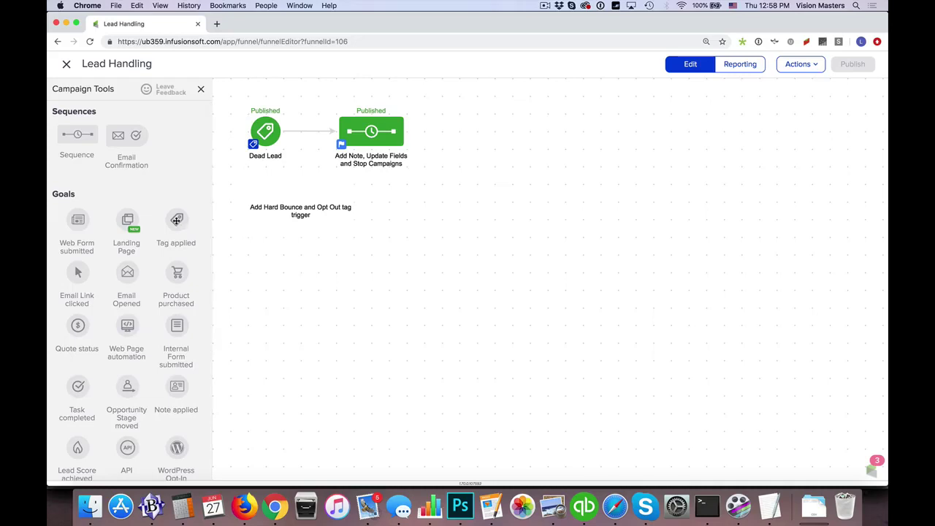
Add a Tag applied goal below the canvas note, achieved by a newly created tag "new lead", and save it.
{"action": "left_click_drag", "start_coordinate": [176, 221], "coordinate": [253, 262]}
{"action": "double_click", "coordinate": [270, 276]}
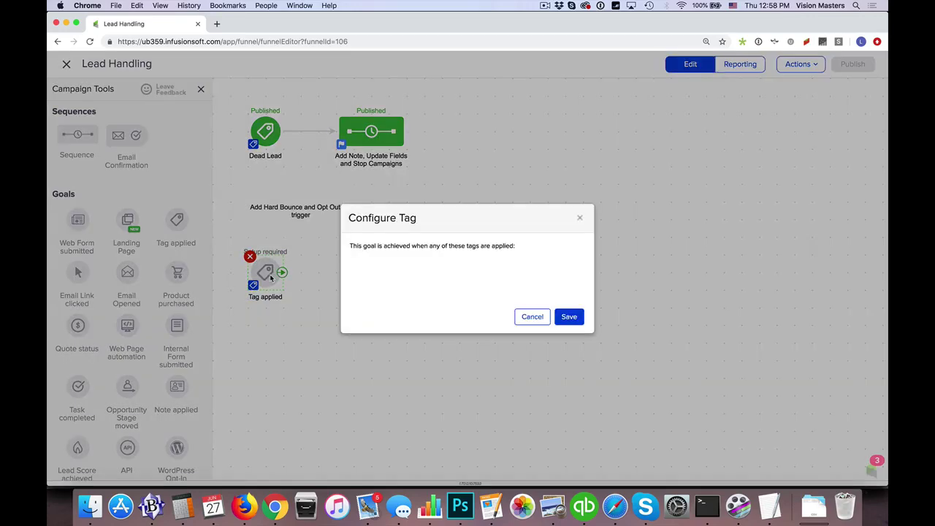
{"action": "left_click", "coordinate": [426, 271]}
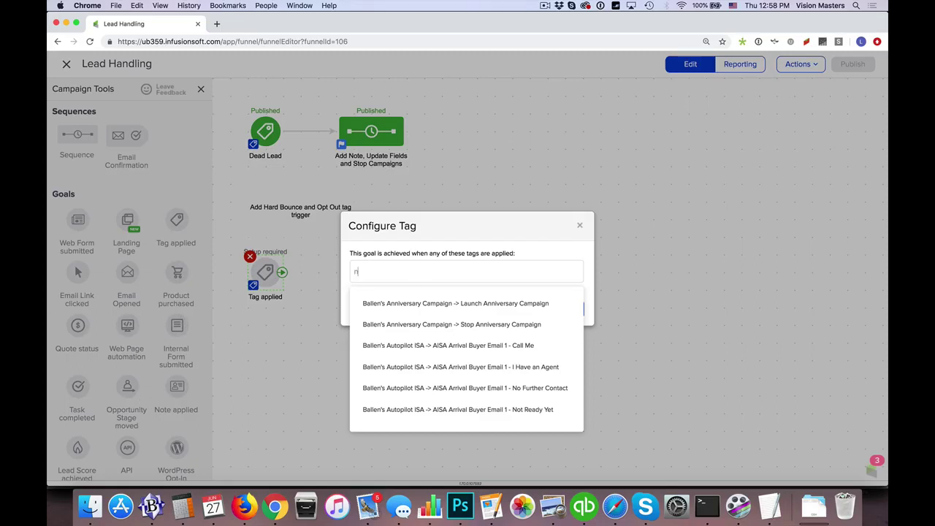
{"action": "type", "text": "ew Lead"}
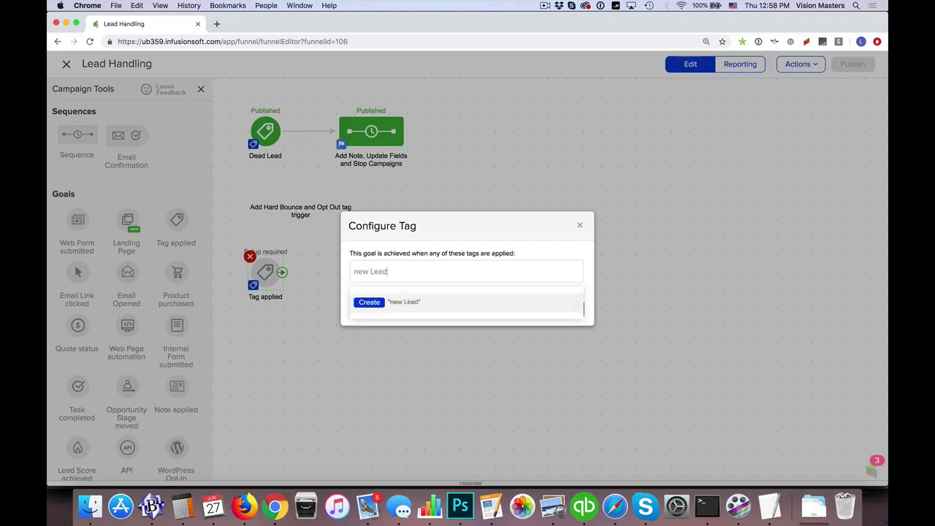
{"action": "key", "text": "BackSpace"}
{"action": "key", "text": "BackSpace"}
{"action": "key", "text": "BackSpace"}
{"action": "key", "text": "BackSpace"}
{"action": "type", "text": "lead"}
{"action": "left_click", "coordinate": [371, 301]}
{"action": "left_click", "coordinate": [390, 316]}
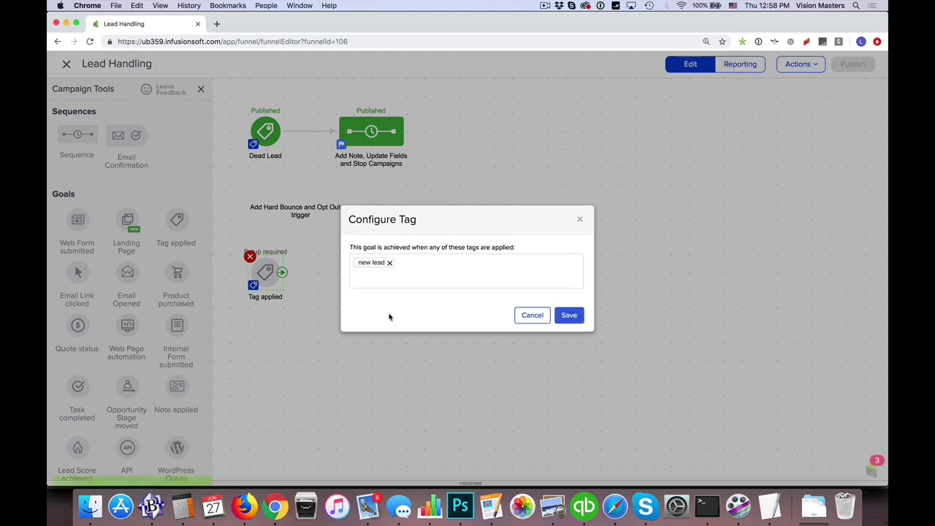
{"action": "left_click", "coordinate": [564, 316]}
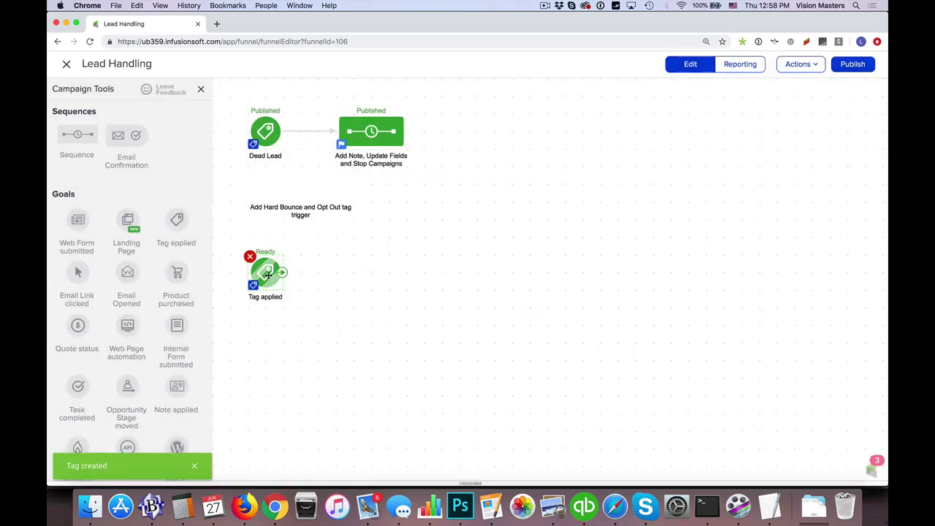
Place a sequence after the "new lead" tag goal and add an Action Set (Legacy) after the Start of that sequence.
{"action": "mouse_move", "coordinate": [85, 160]}
{"action": "left_mouse_down"}
{"action": "mouse_move", "coordinate": [160, 175]}
{"action": "mouse_move", "coordinate": [292, 229]}
{"action": "mouse_move", "coordinate": [346, 276]}
{"action": "left_mouse_up"}
{"action": "double_click", "coordinate": [347, 278]}
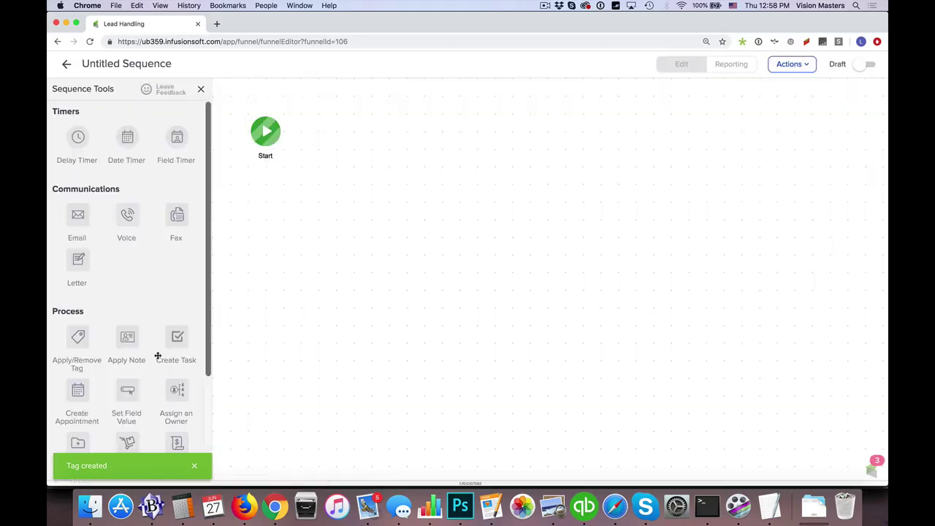
{"action": "scroll", "coordinate": [134, 360], "scroll_direction": "down", "scroll_amount": 3}
{"action": "scroll", "coordinate": [133, 359], "scroll_direction": "down", "scroll_amount": 1}
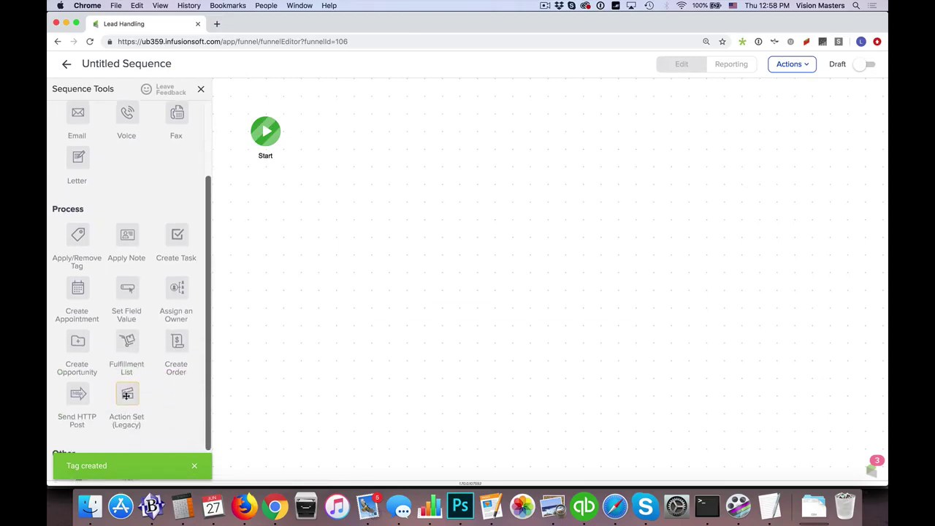
{"action": "left_click_drag", "start_coordinate": [127, 394], "coordinate": [339, 126]}
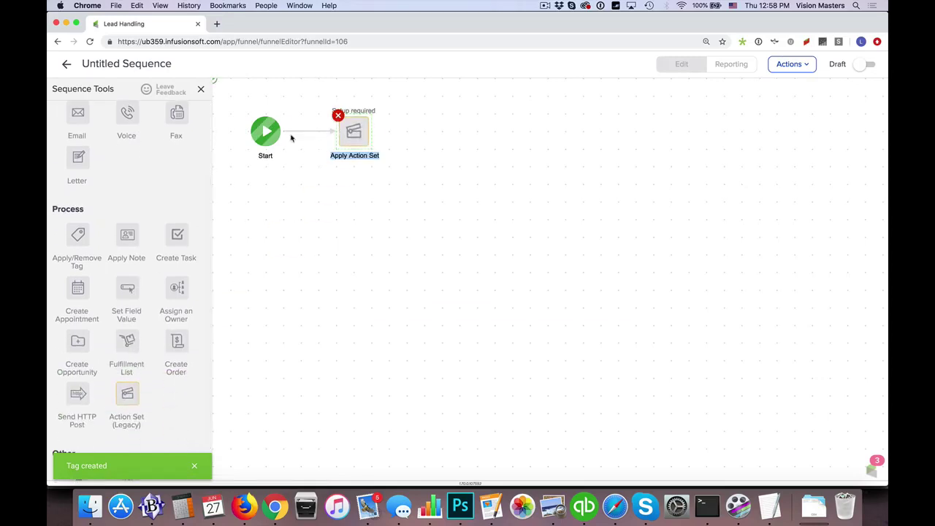
Configure the Apply Action Set step to run "Hair Color - Red", save it and return to the campaign.
{"action": "double_click", "coordinate": [356, 135]}
{"action": "left_click", "coordinate": [467, 213]}
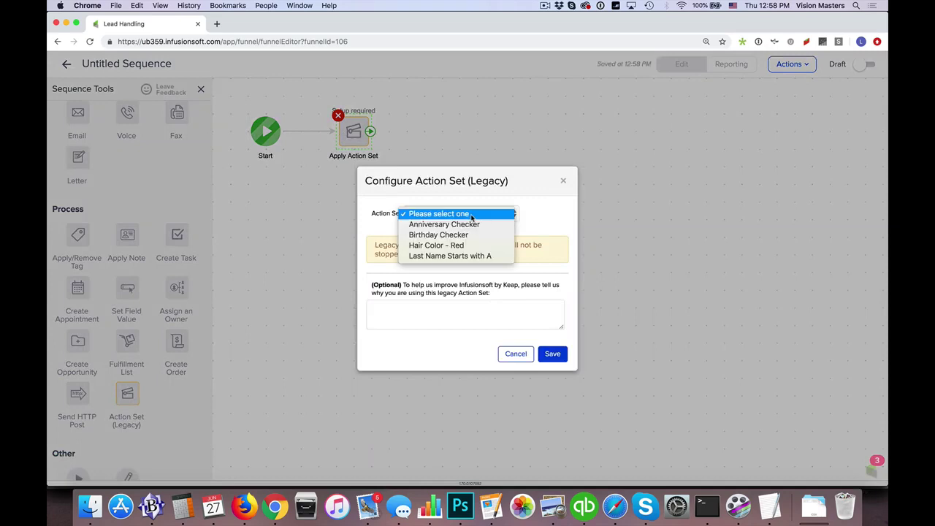
{"action": "left_click", "coordinate": [467, 245]}
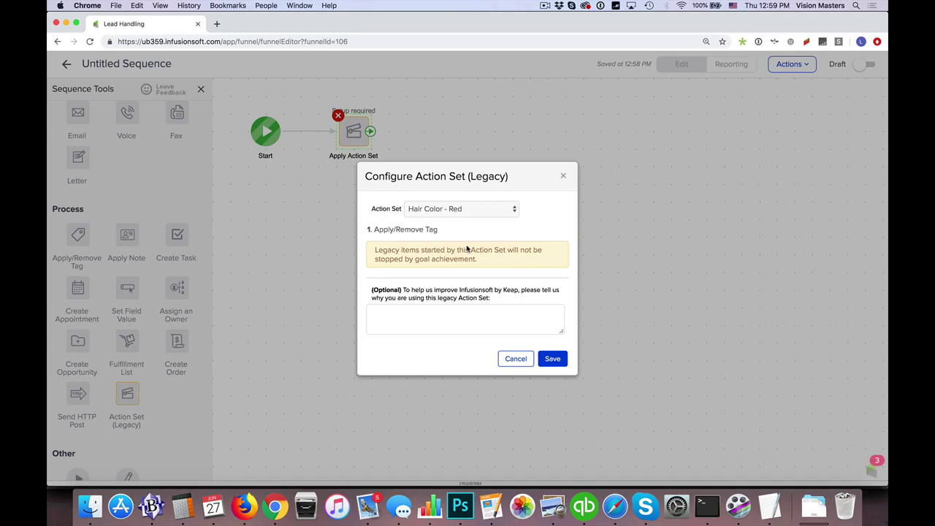
{"action": "left_click", "coordinate": [552, 358]}
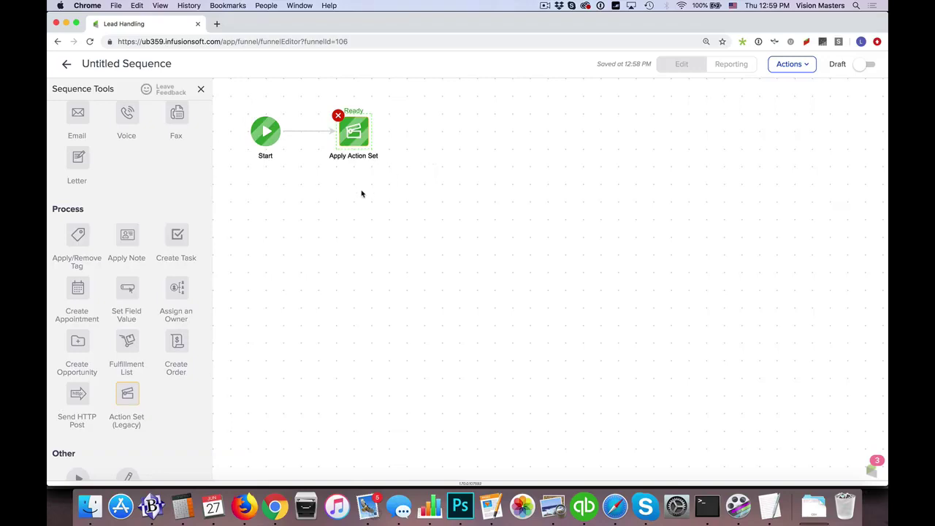
{"action": "left_click", "coordinate": [66, 64]}
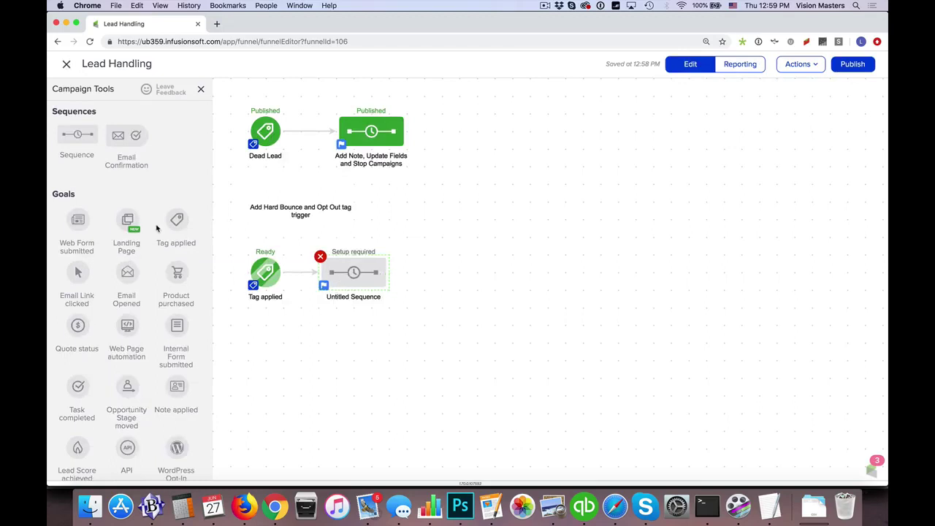
Add a second Tag applied goal below the first one, achieved by the Red Hair tag, and save it.
{"action": "left_click_drag", "start_coordinate": [175, 220], "coordinate": [265, 342]}
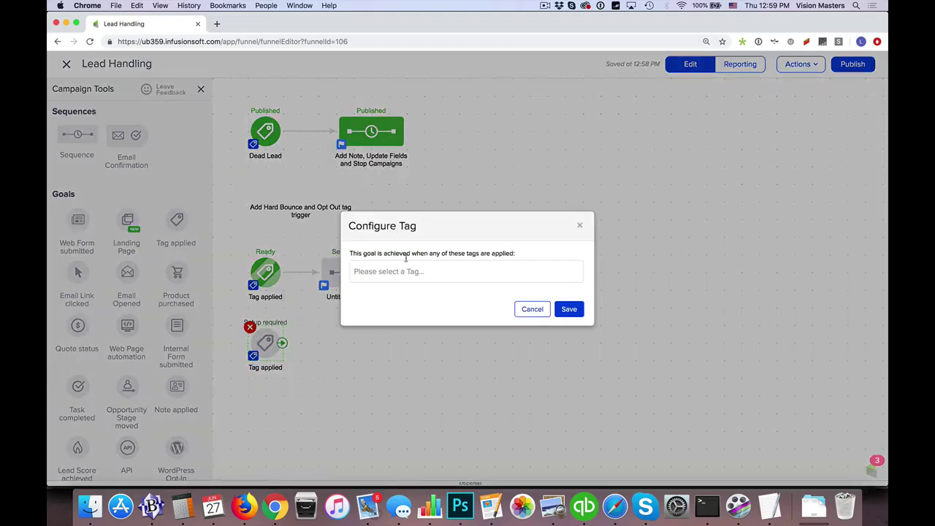
{"action": "left_click", "coordinate": [414, 271]}
{"action": "type", "text": "red"}
{"action": "left_click", "coordinate": [410, 324]}
{"action": "left_click", "coordinate": [566, 316]}
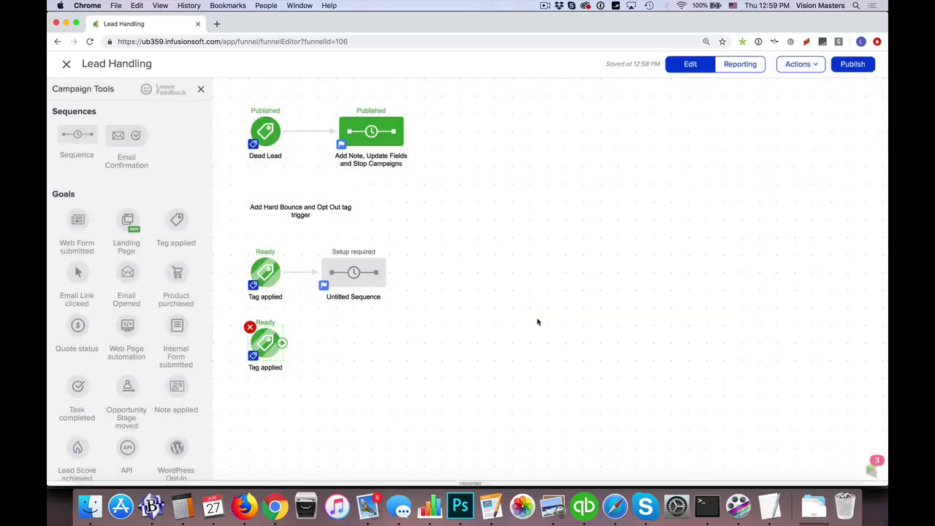
Place a sequence after the Red Hair tag goal and look over its available sequence tools.
{"action": "left_click_drag", "start_coordinate": [77, 136], "coordinate": [358, 343]}
{"action": "double_click", "coordinate": [361, 348]}
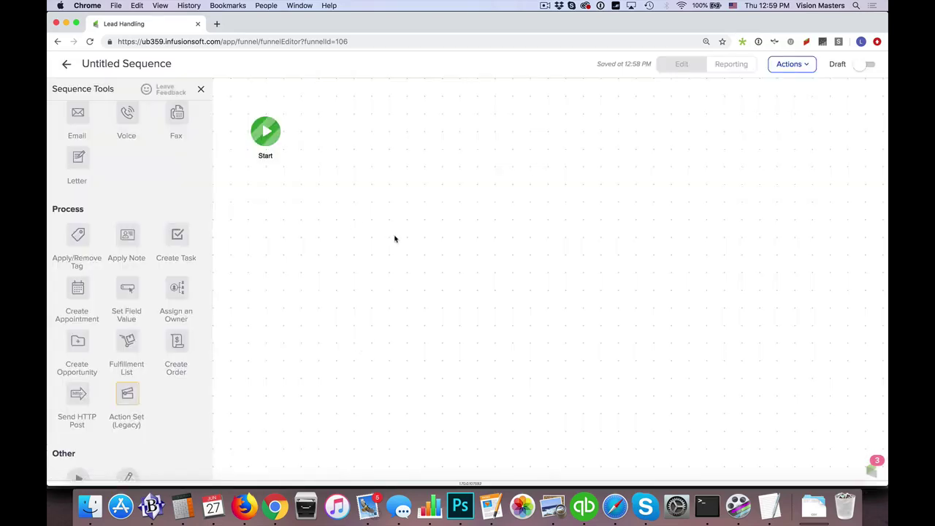
{"action": "scroll", "coordinate": [152, 306], "scroll_direction": "up", "scroll_amount": 3}
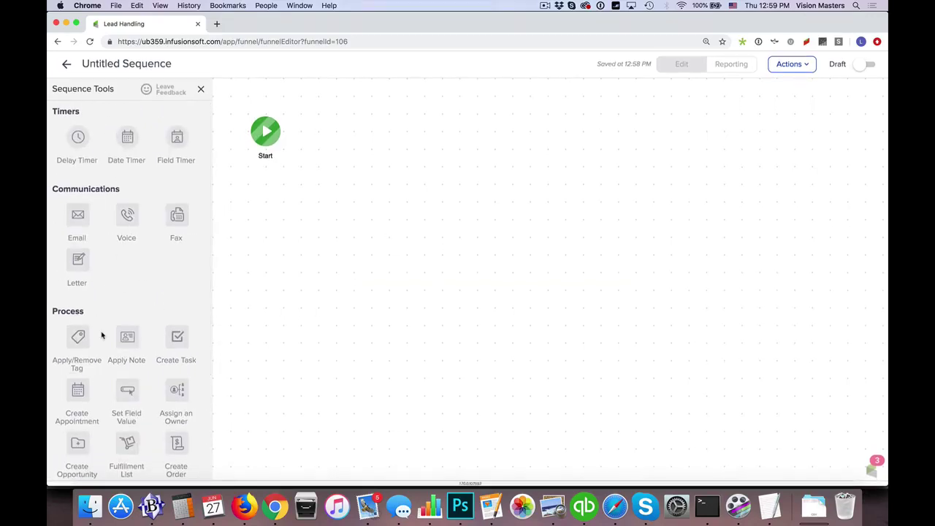
{"action": "mouse_move", "coordinate": [272, 144]}
{"action": "left_click", "coordinate": [66, 64]}
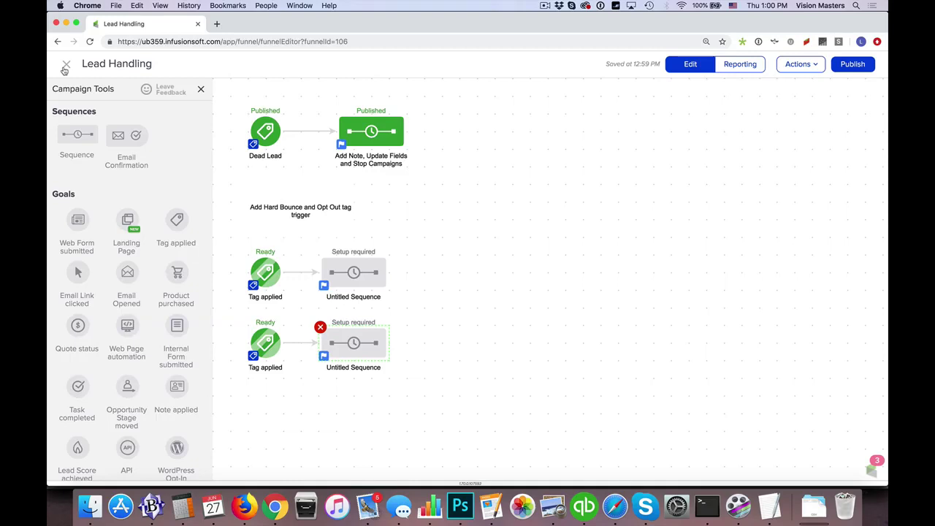
Close the Lead Handling campaign and go to the dashboard.
{"action": "left_click", "coordinate": [65, 67]}
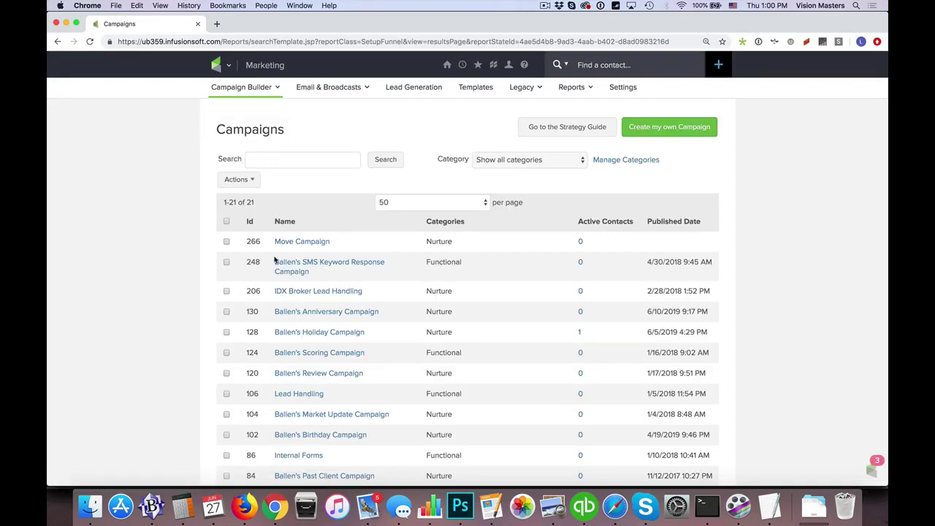
{"action": "scroll", "coordinate": [365, 369], "scroll_direction": "down", "scroll_amount": 3}
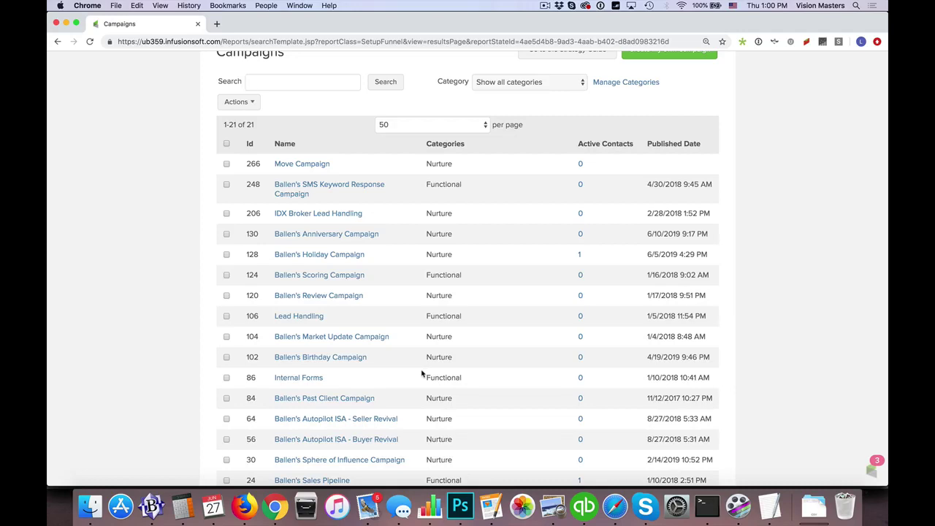
{"action": "scroll", "coordinate": [422, 374], "scroll_direction": "up", "scroll_amount": 3}
{"action": "left_click", "coordinate": [216, 64]}
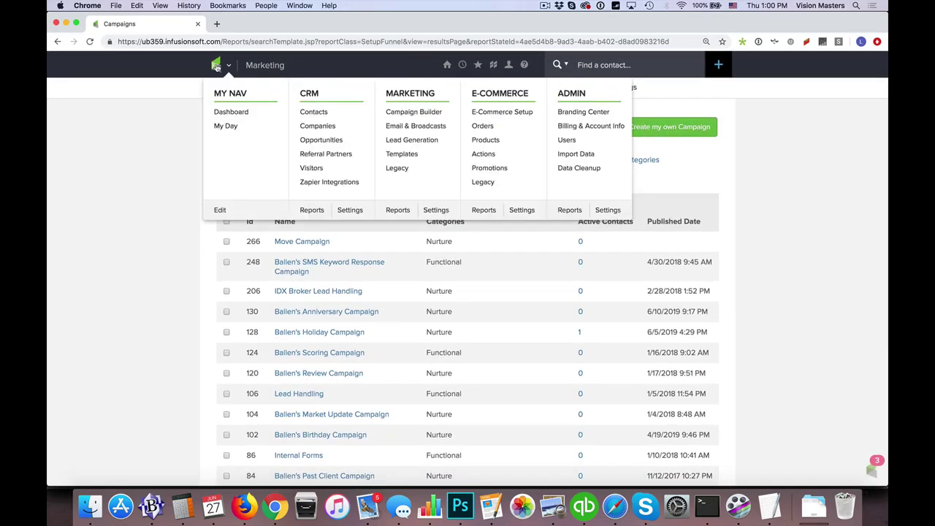
{"action": "left_click", "coordinate": [231, 112]}
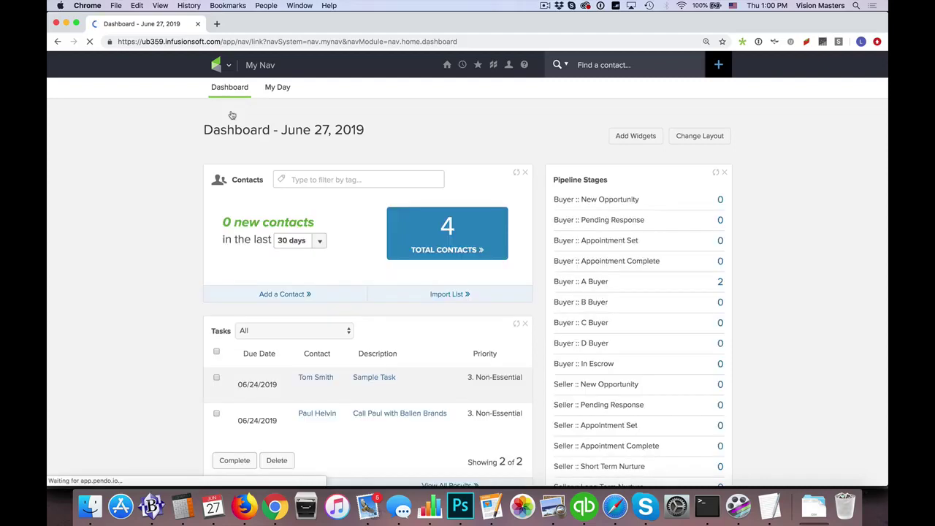